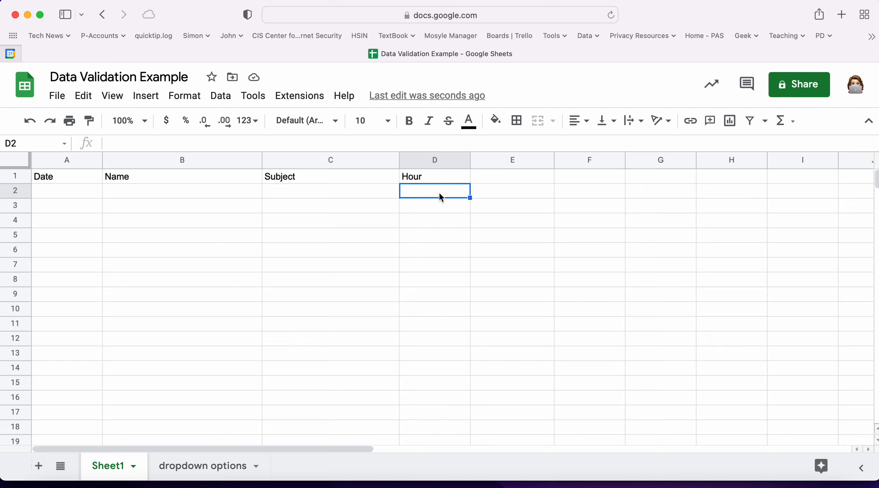
- Set up data validation for cell D2 with a list of items as criteria: 1, 2, 3, 4, 5, 6, 7
{"action": "left_click", "coordinate": [220, 97]}
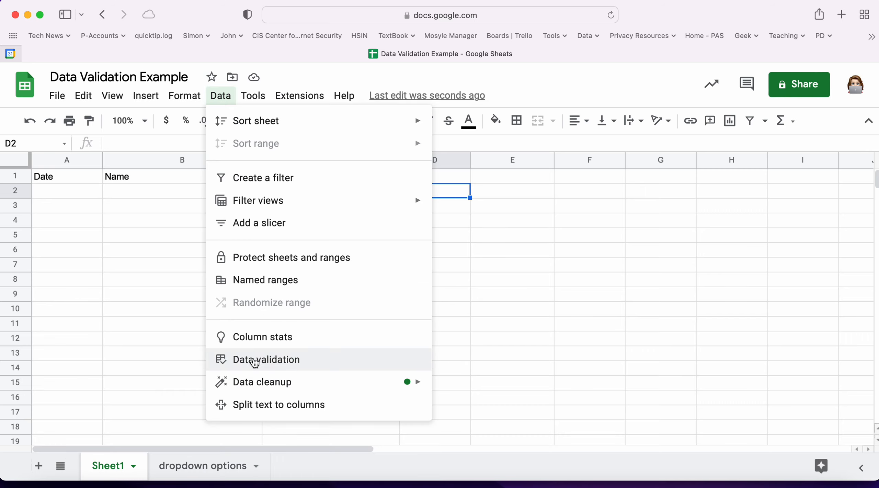
{"action": "left_click", "coordinate": [272, 367]}
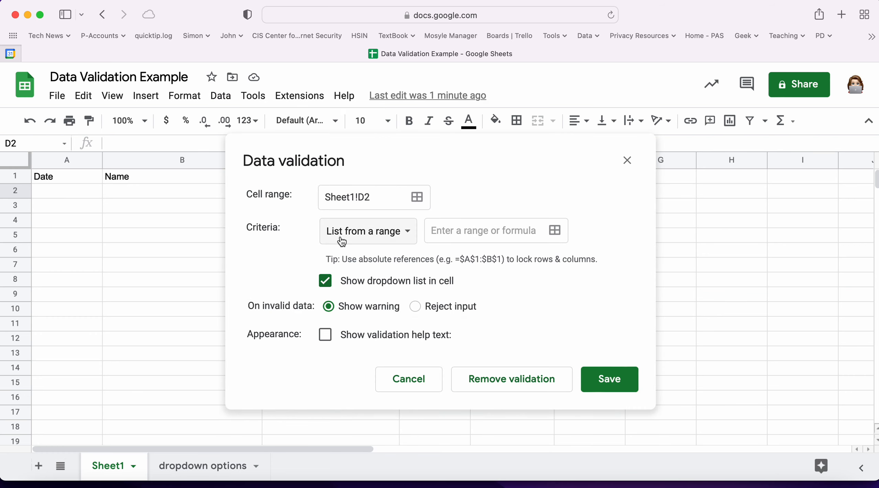
{"action": "left_click", "coordinate": [406, 236]}
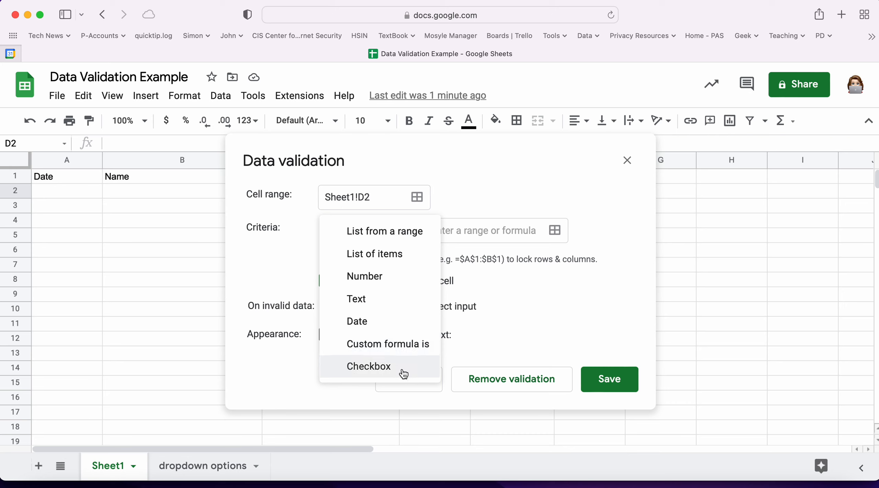
{"action": "left_click", "coordinate": [408, 256]}
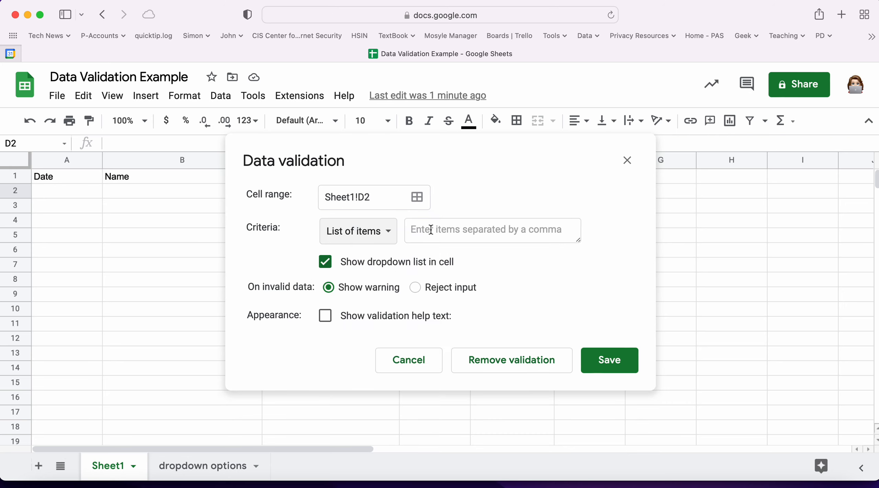
{"action": "left_click", "coordinate": [431, 230]}
{"action": "type", "text": "1, "}
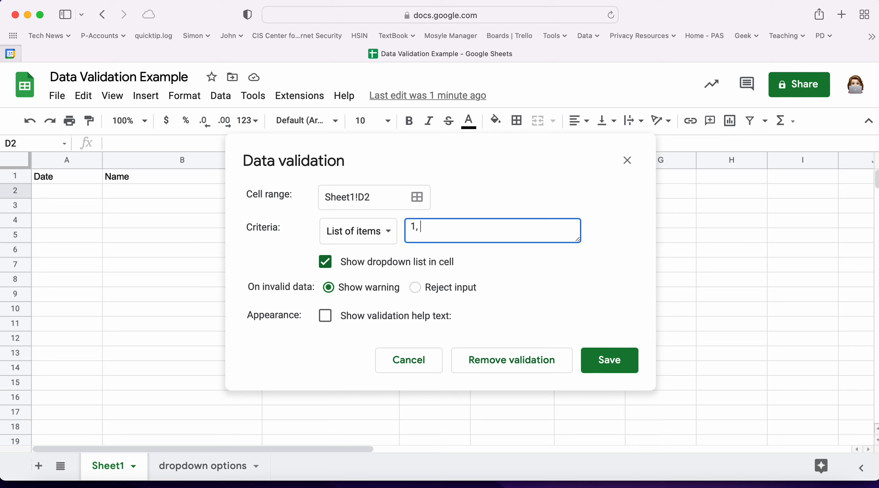
{"action": "type", "text": "2, 3, 4, 5, 6, 7"}
- Save the D2 validation rule with Show warning on invalid data and no validation help text
{"action": "left_click", "coordinate": [421, 288]}
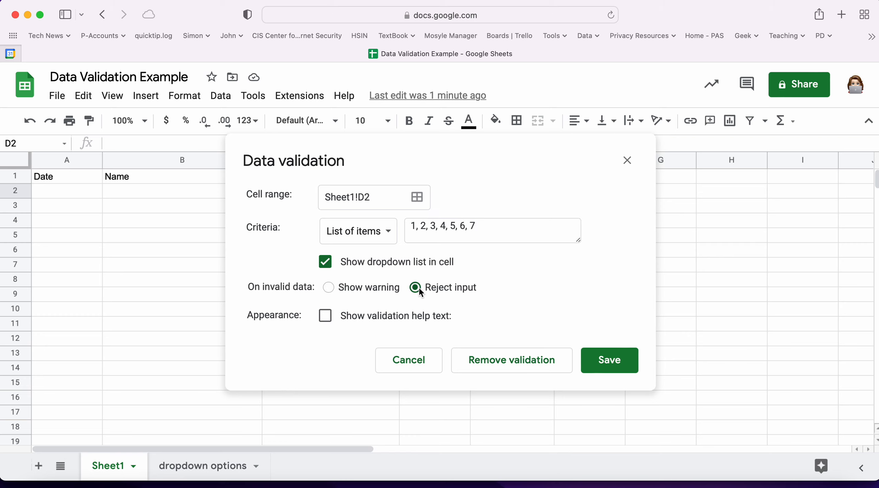
{"action": "left_click", "coordinate": [333, 289]}
{"action": "left_click", "coordinate": [325, 316]}
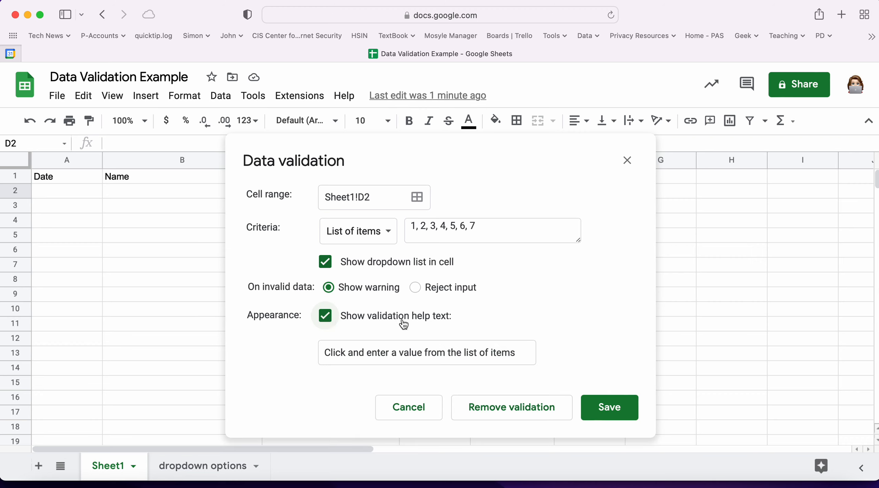
{"action": "left_click", "coordinate": [326, 316]}
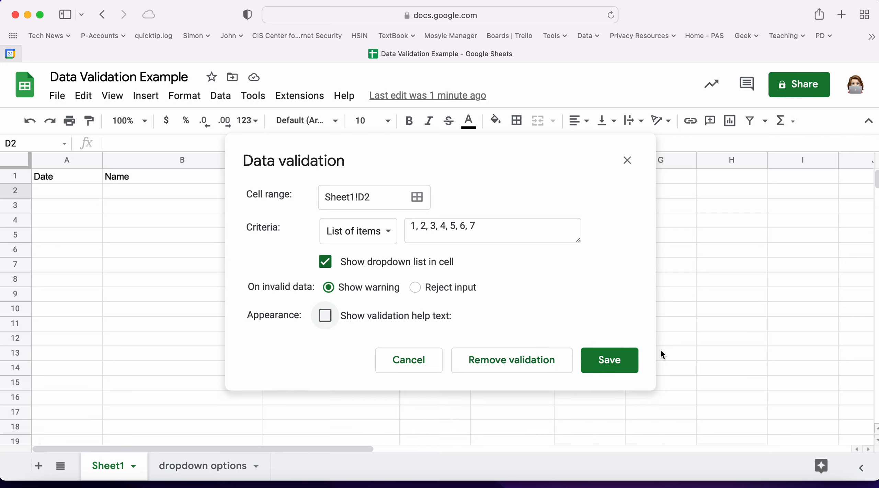
{"action": "left_click", "coordinate": [610, 366]}
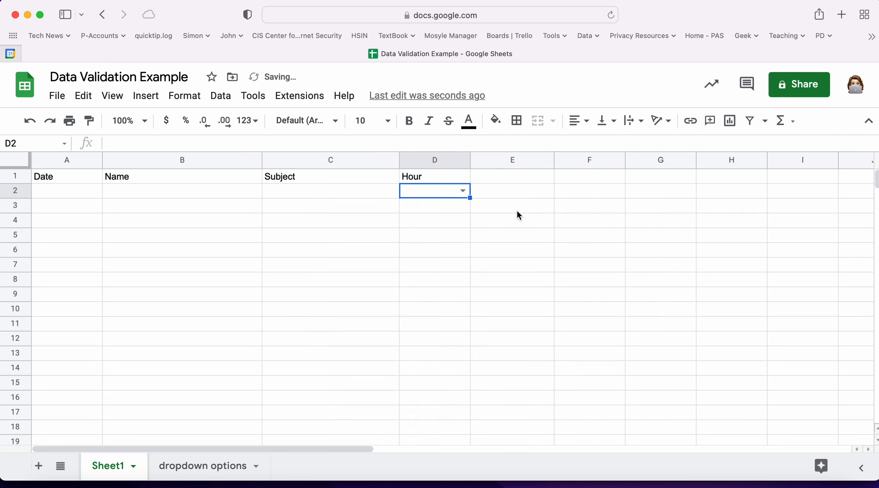
- Test the Hour dropdown in D2 by choosing 1 and 2, and clear the cell
{"action": "left_click", "coordinate": [462, 192]}
{"action": "left_click", "coordinate": [439, 209]}
{"action": "left_click", "coordinate": [463, 192]}
{"action": "left_click", "coordinate": [439, 225]}
{"action": "left_click", "coordinate": [530, 239]}
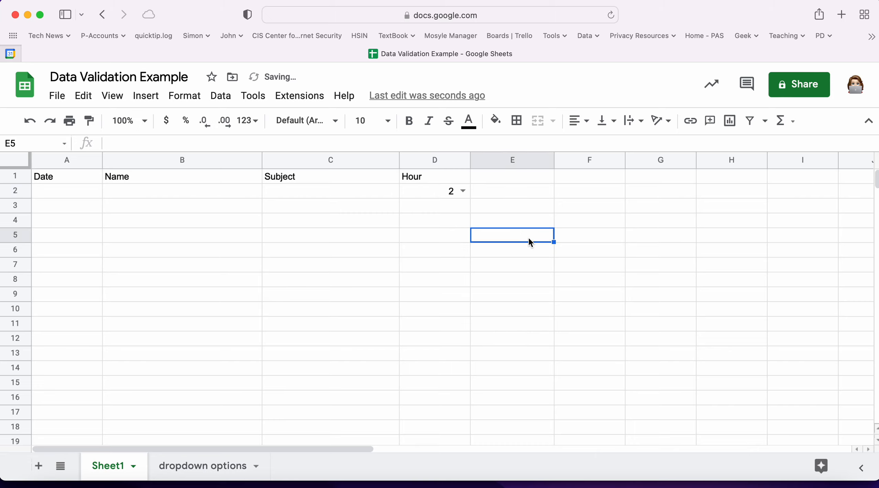
{"action": "left_click", "coordinate": [444, 194]}
{"action": "key", "text": "BackSpace"}
{"action": "left_click", "coordinate": [491, 225]}
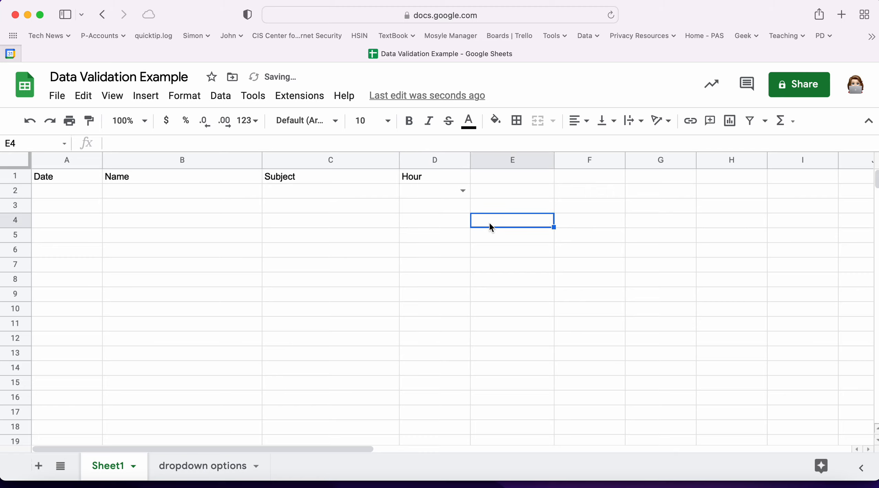
- Copy the dropdown from D2 down the Hour column through D17
{"action": "left_click", "coordinate": [443, 191]}
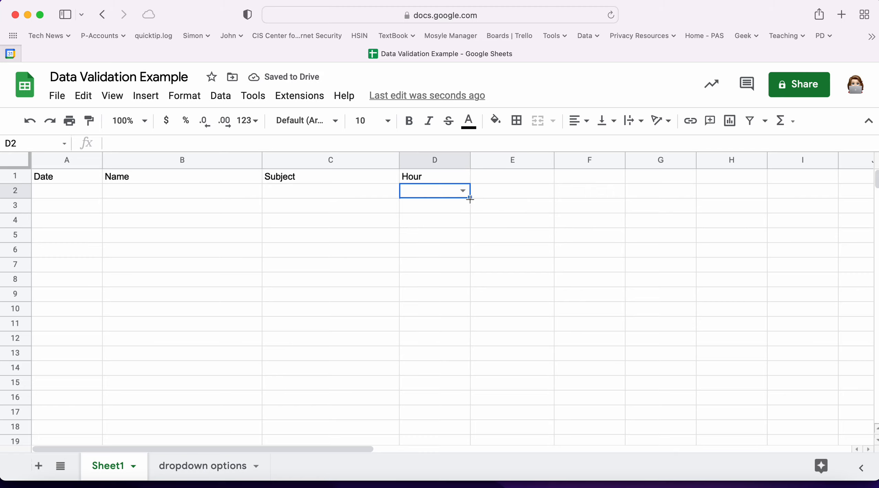
{"action": "left_click_drag", "start_coordinate": [470, 198], "coordinate": [470, 417]}
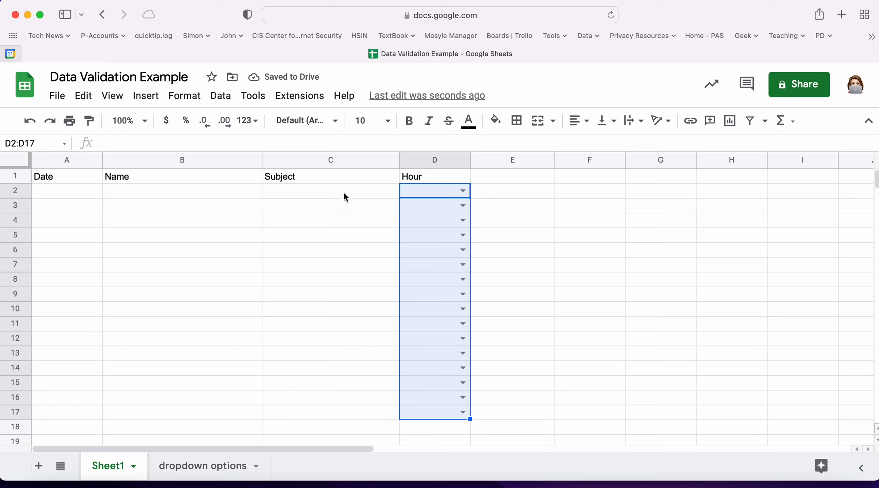
- Compare the Name and Subject columns of Sheet1 with the source lists on the dropdown options sheet
{"action": "left_click", "coordinate": [289, 192]}
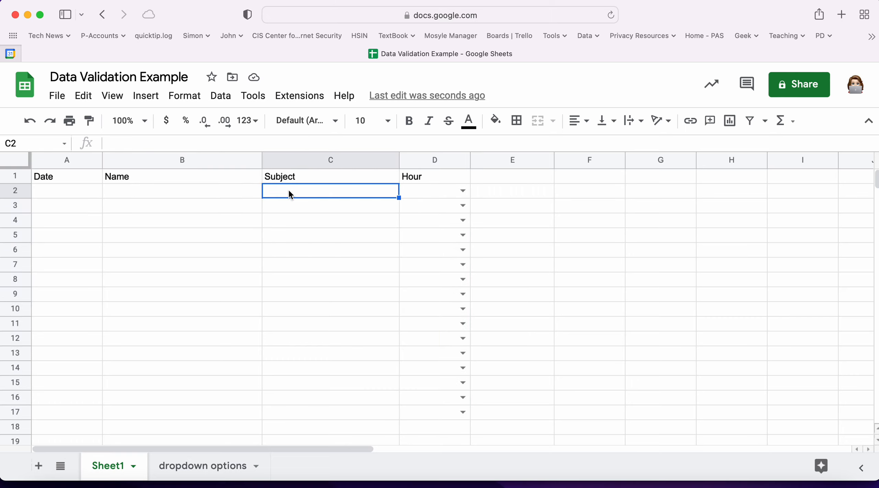
{"action": "left_click", "coordinate": [228, 195]}
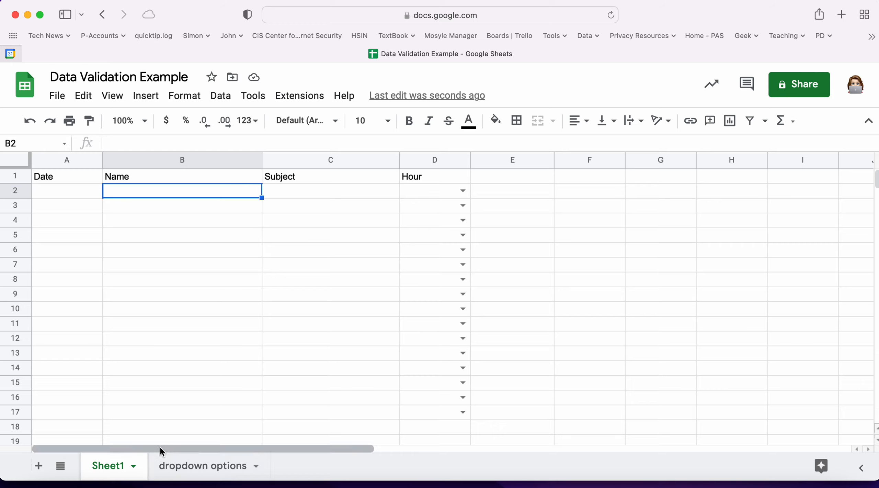
{"action": "left_click", "coordinate": [188, 467]}
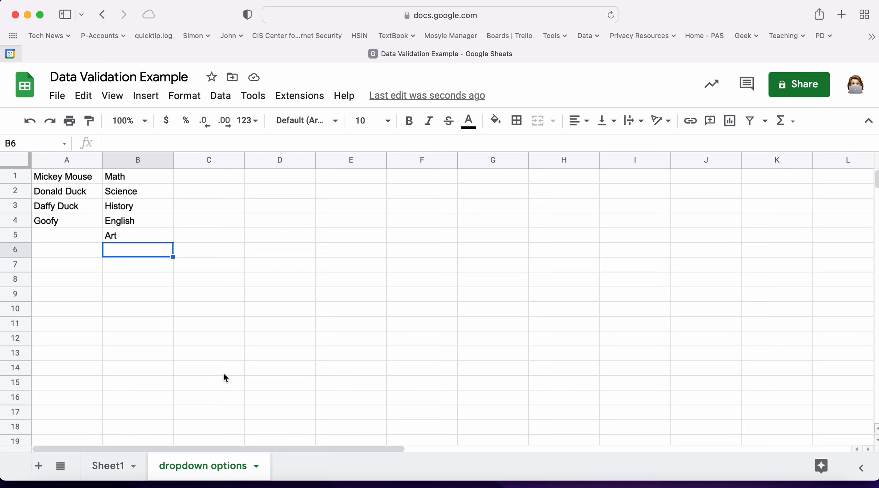
{"action": "left_click", "coordinate": [109, 466]}
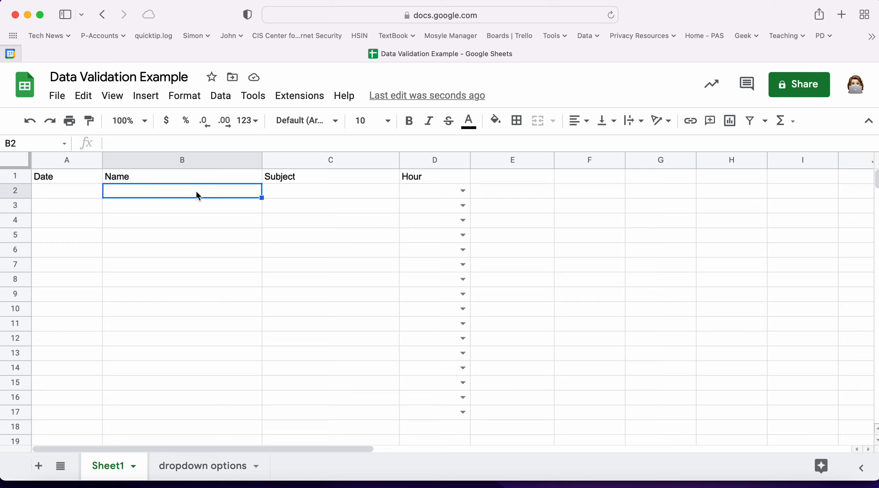
{"action": "left_click", "coordinate": [187, 473]}
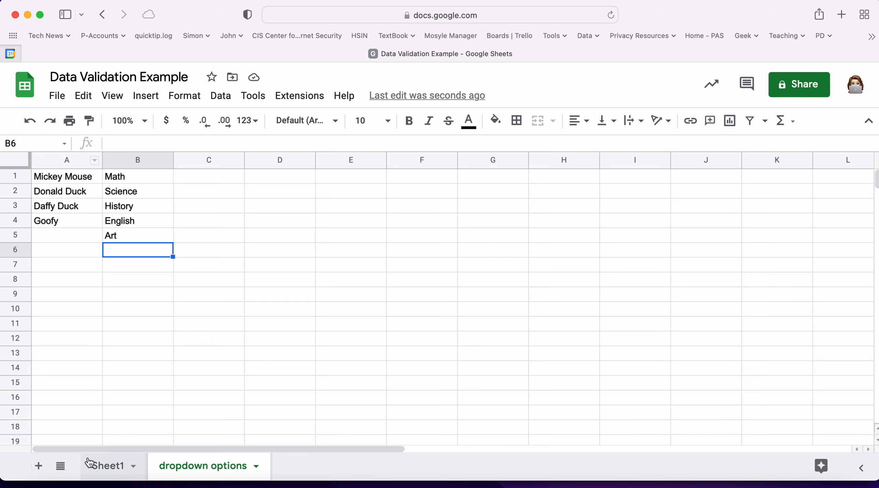
{"action": "left_click", "coordinate": [99, 474]}
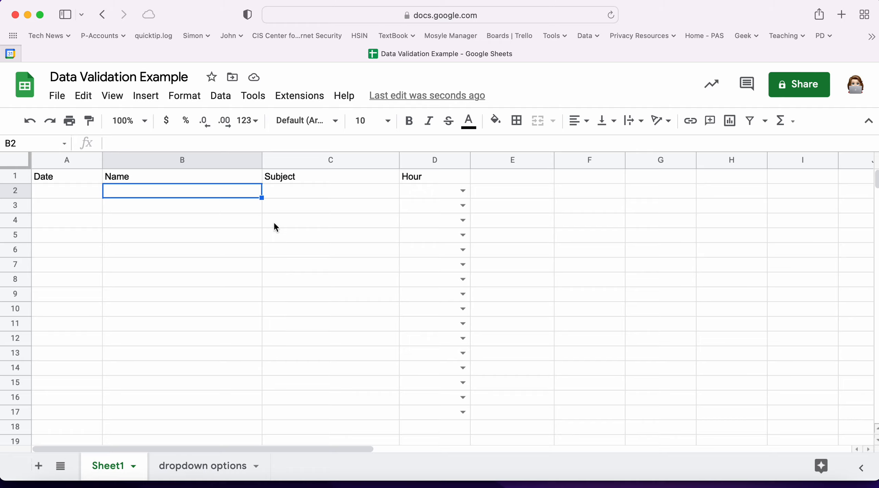
{"action": "left_click", "coordinate": [297, 182]}
{"action": "left_click", "coordinate": [296, 188]}
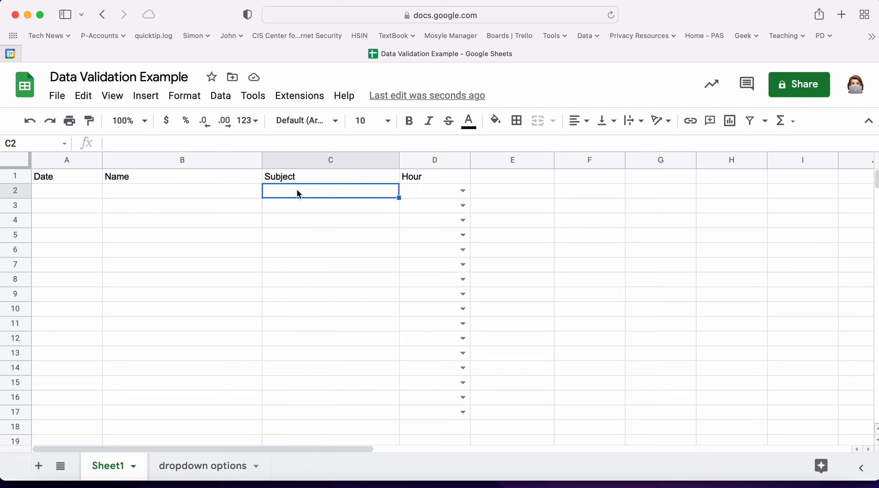
{"action": "left_click", "coordinate": [187, 462]}
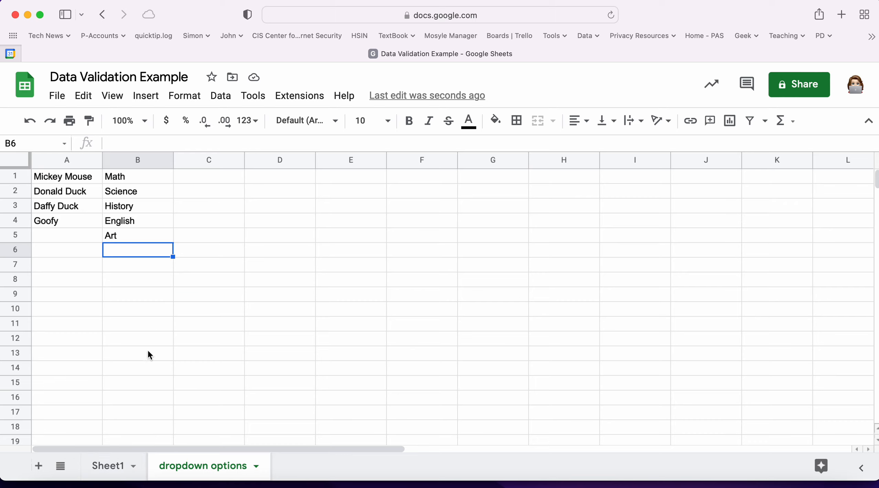
{"action": "left_click", "coordinate": [111, 464]}
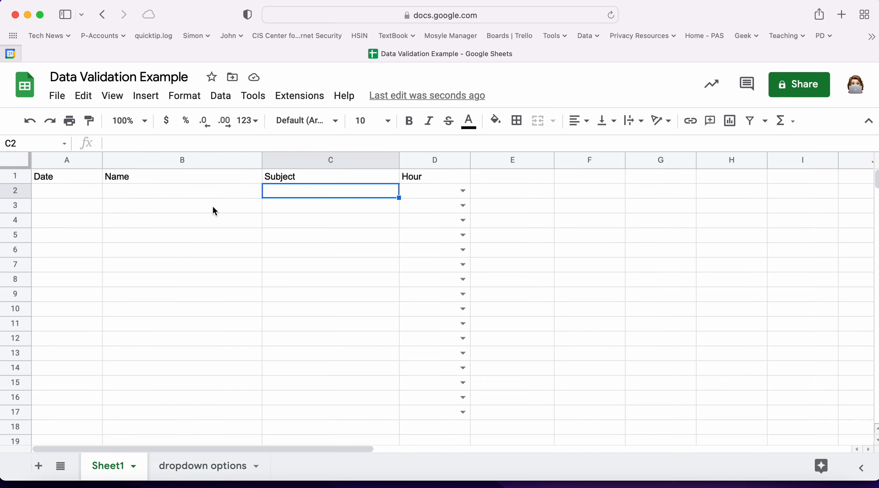
- Add data validation to cell B2 with a list from the range 'dropdown options'!A:A, and save it
{"action": "left_click", "coordinate": [203, 195]}
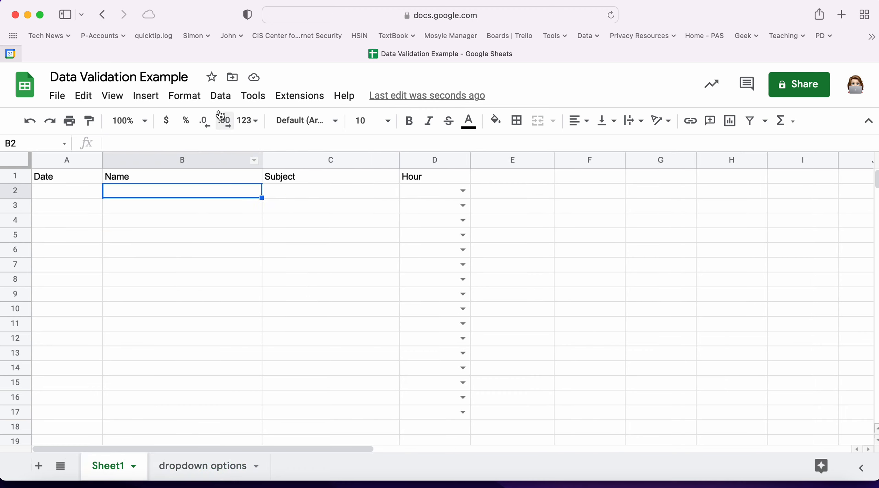
{"action": "left_click", "coordinate": [220, 96]}
{"action": "left_click", "coordinate": [246, 357]}
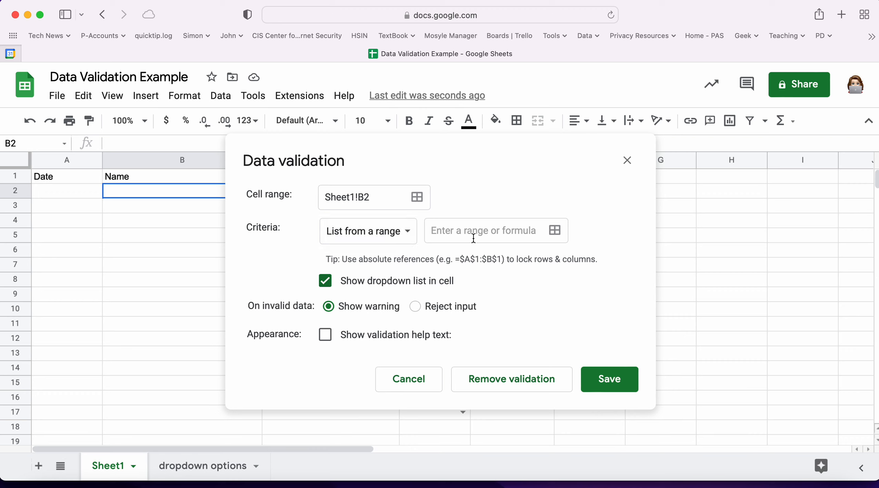
{"action": "left_click", "coordinate": [555, 230]}
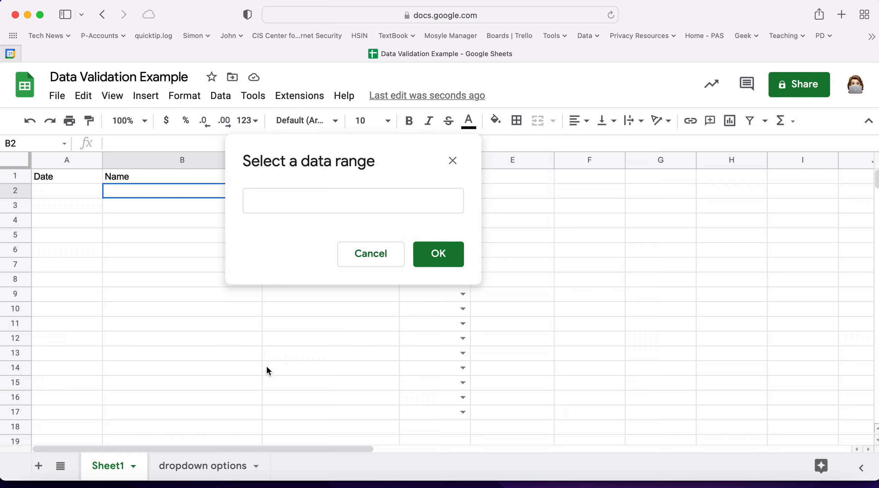
{"action": "left_click", "coordinate": [188, 465]}
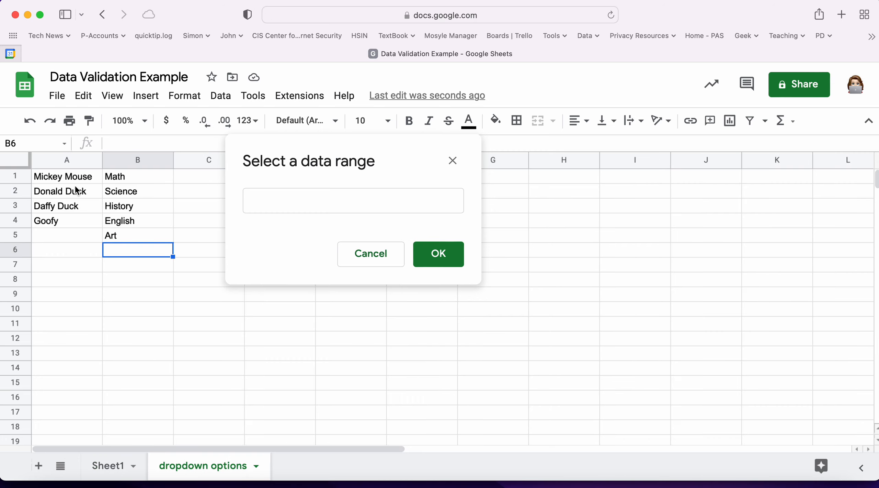
{"action": "left_click", "coordinate": [69, 159]}
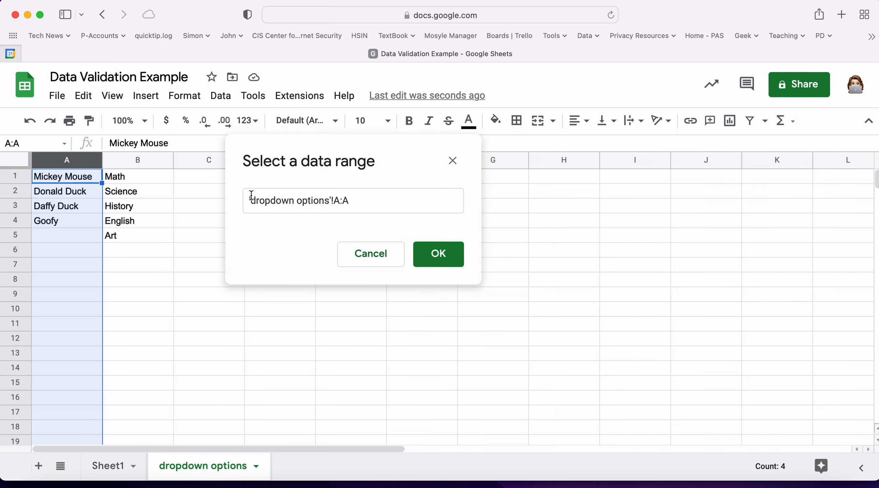
{"action": "left_click", "coordinate": [338, 200]}
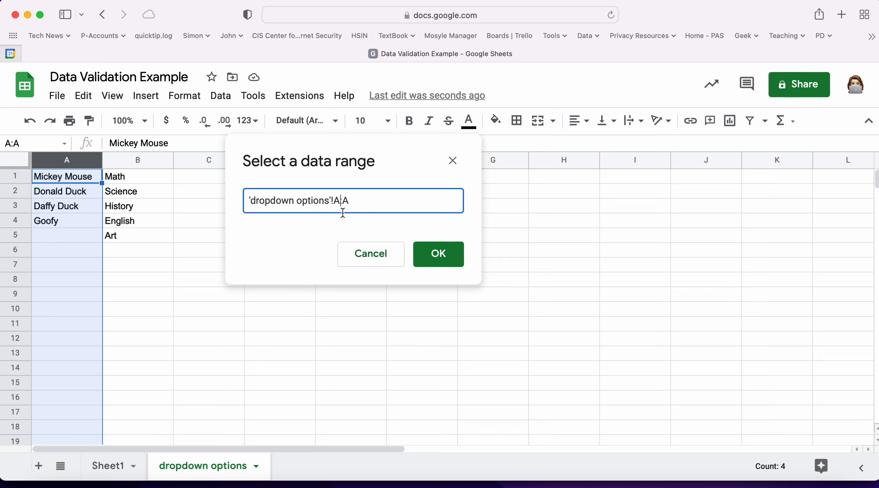
{"action": "type", "text": "2"}
{"action": "key", "text": "BackSpace"}
{"action": "left_click", "coordinate": [438, 254]}
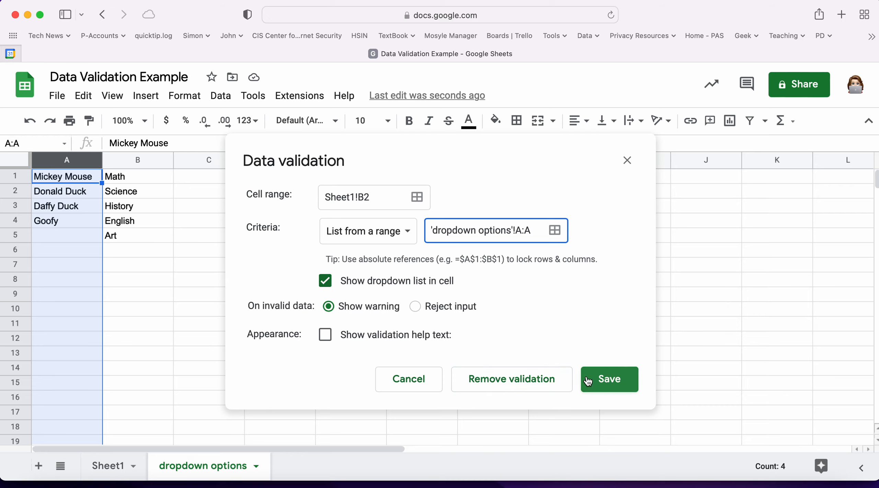
{"action": "left_click", "coordinate": [599, 381]}
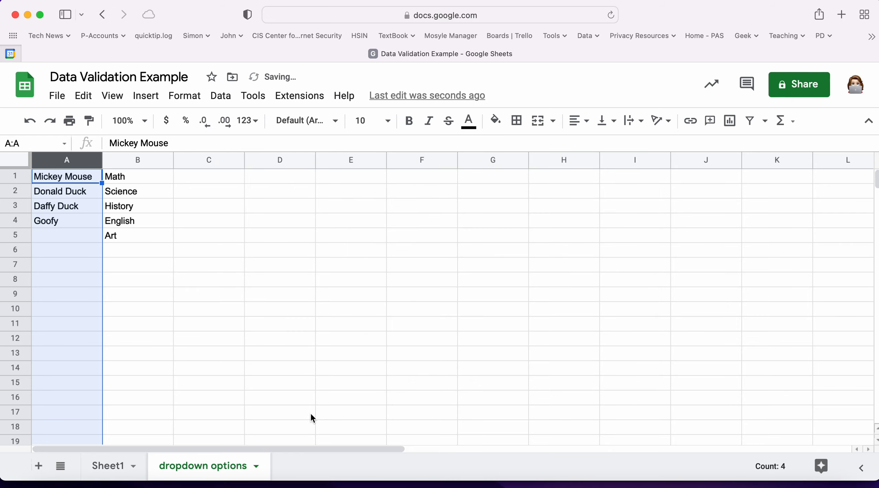
- Check the choices in the B2 Name dropdown against column A of the dropdown options sheet, and return to Sheet1
{"action": "left_click", "coordinate": [109, 473]}
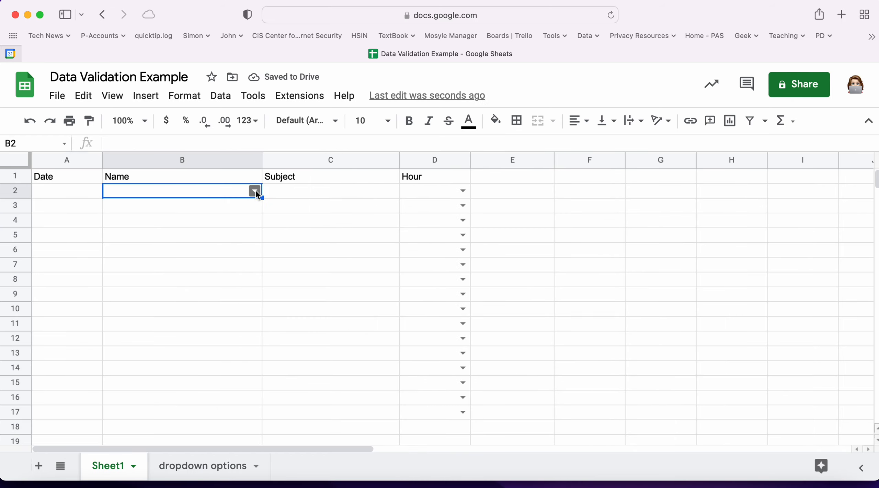
{"action": "left_click", "coordinate": [254, 191]}
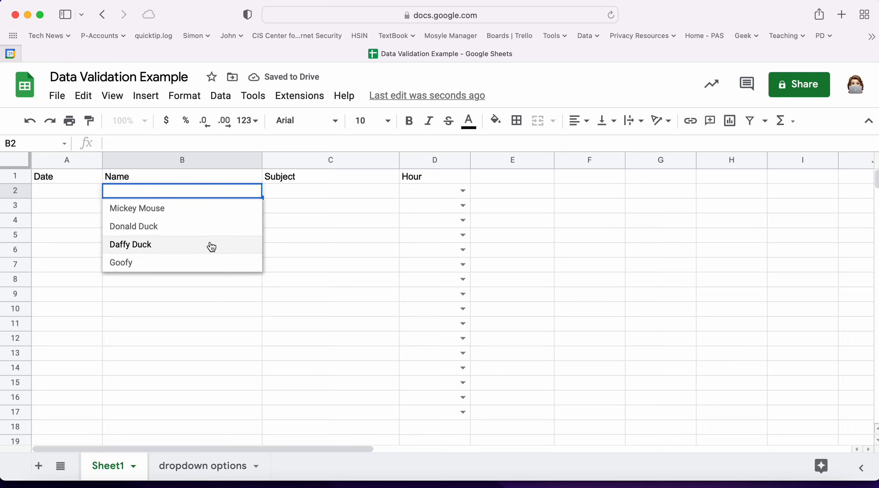
{"action": "left_click", "coordinate": [207, 472]}
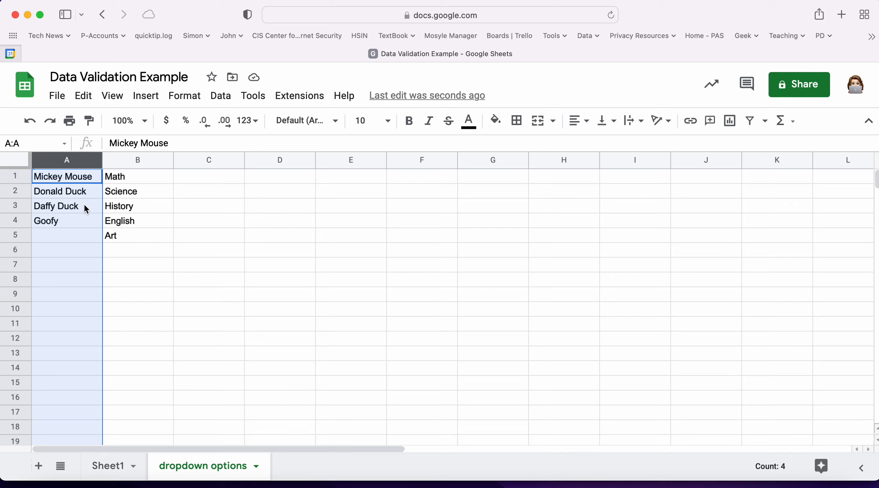
{"action": "left_click", "coordinate": [191, 382]}
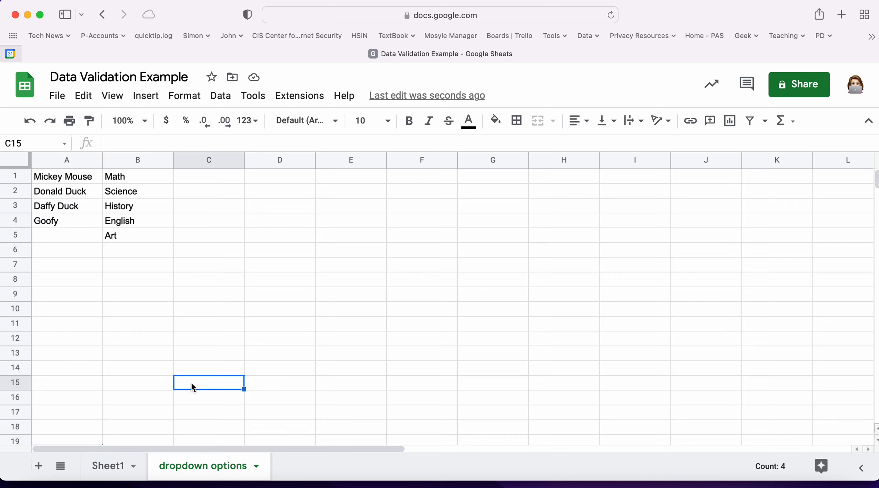
{"action": "left_click", "coordinate": [117, 468]}
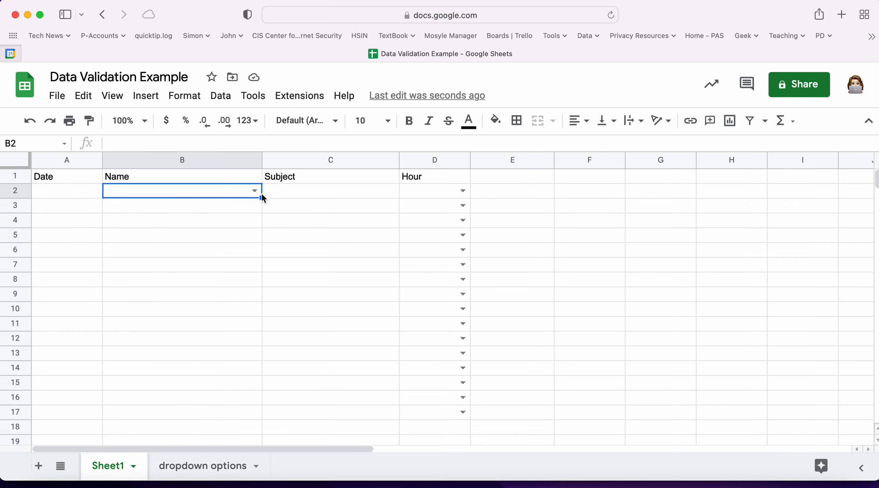
- Copy the dropdown from B2 down the Name column through B17
{"action": "left_click_drag", "start_coordinate": [261, 197], "coordinate": [251, 412]}
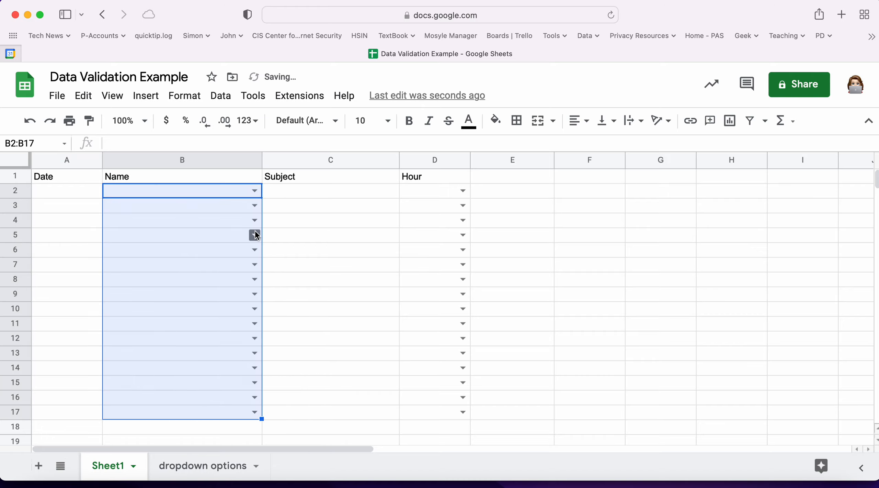
- Add Herman Monster to the name list in cell A5 of the dropdown options sheet
{"action": "left_click", "coordinate": [202, 470]}
{"action": "left_click", "coordinate": [83, 236]}
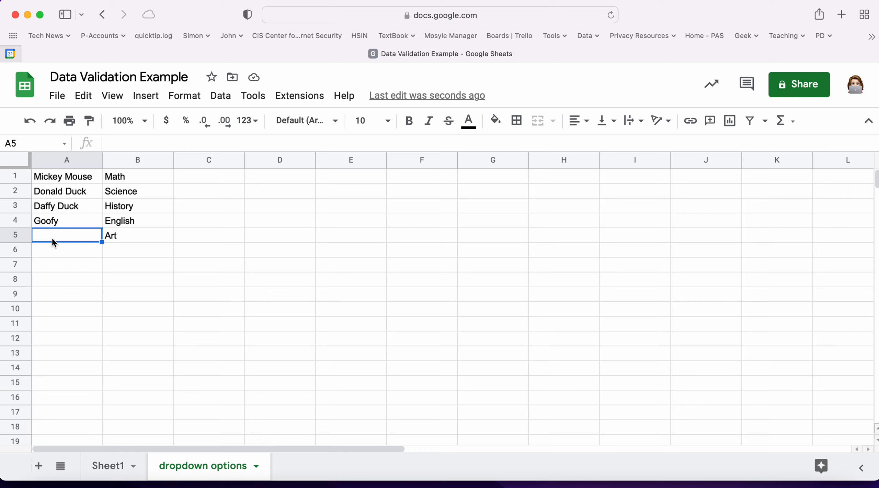
{"action": "type", "text": "Herman Mon"}
{"action": "type", "text": "ster"}
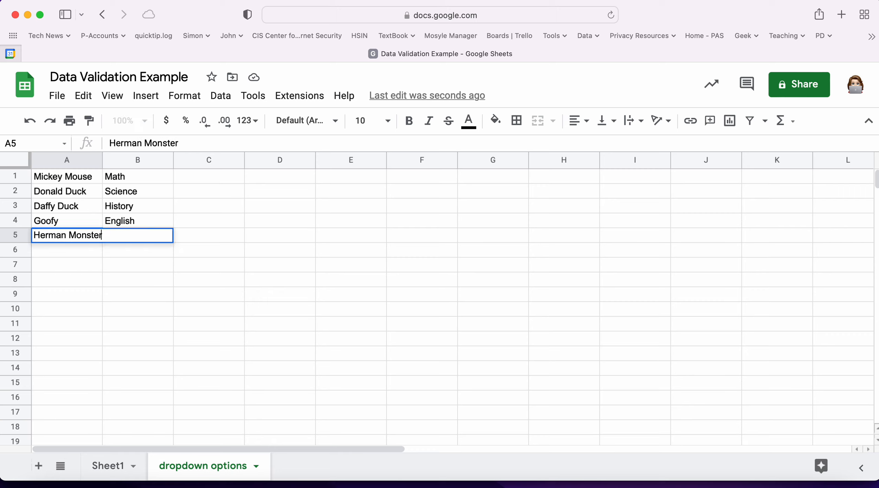
{"action": "left_click", "coordinate": [120, 296]}
{"action": "left_click", "coordinate": [56, 236]}
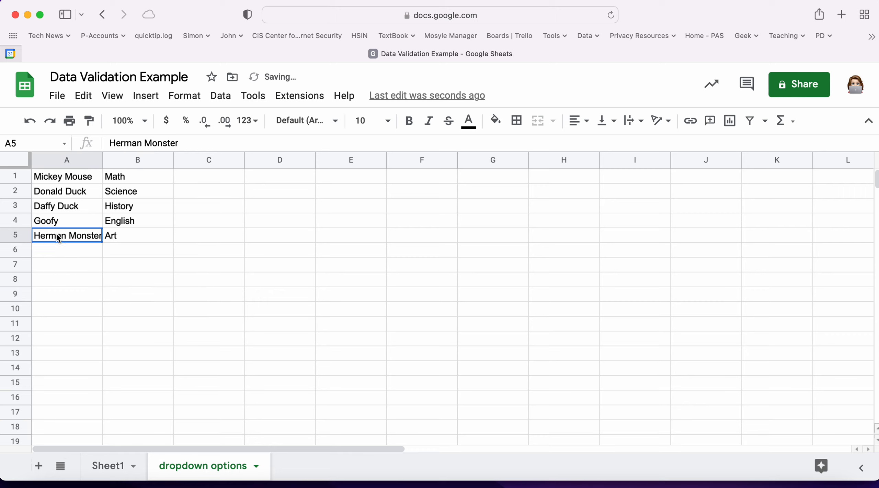
{"action": "left_click", "coordinate": [139, 374]}
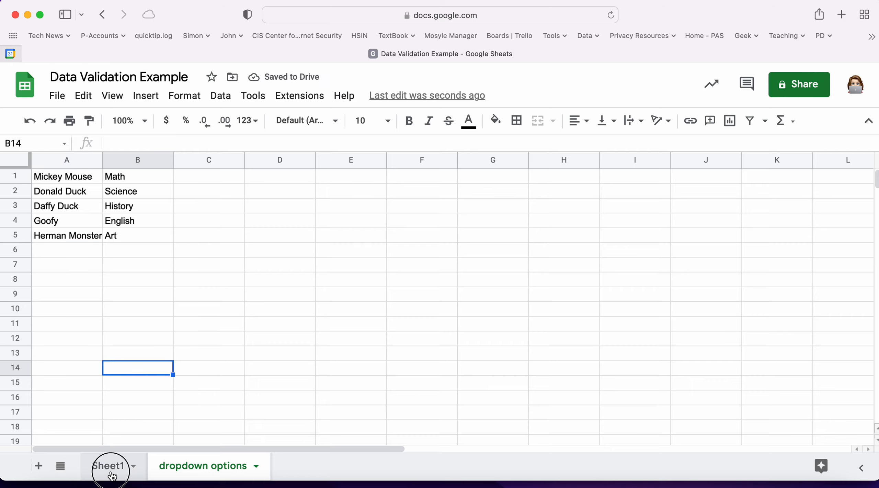
- Check the Name dropdown choices in cells B5 and B14 of Sheet1 for the added name
{"action": "left_click", "coordinate": [110, 472]}
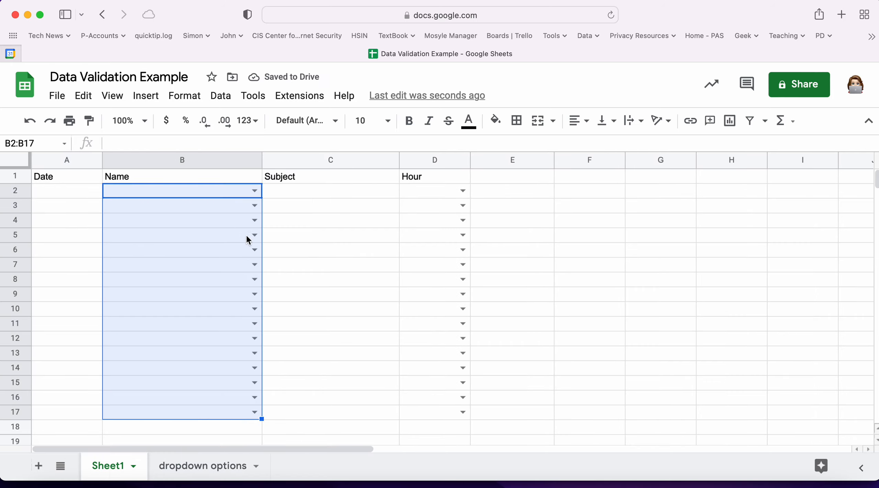
{"action": "left_click", "coordinate": [264, 234]}
{"action": "left_click", "coordinate": [254, 236]}
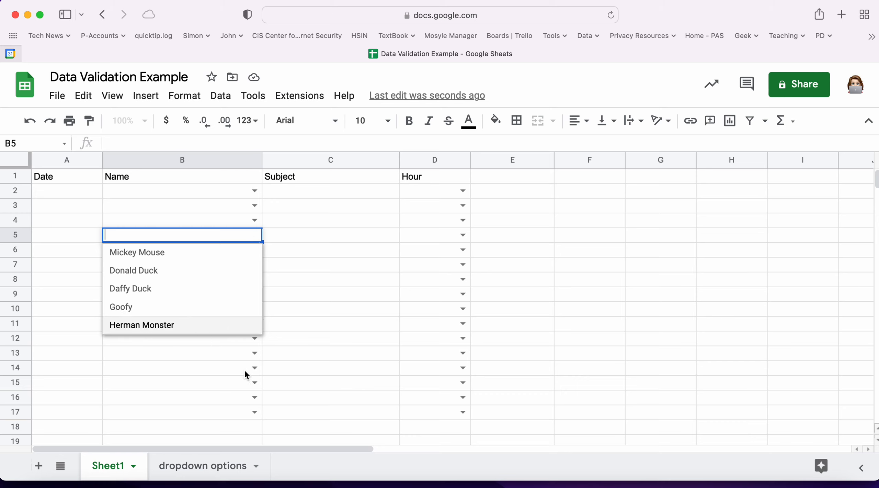
{"action": "left_click", "coordinate": [255, 368]}
{"action": "left_click", "coordinate": [254, 367]}
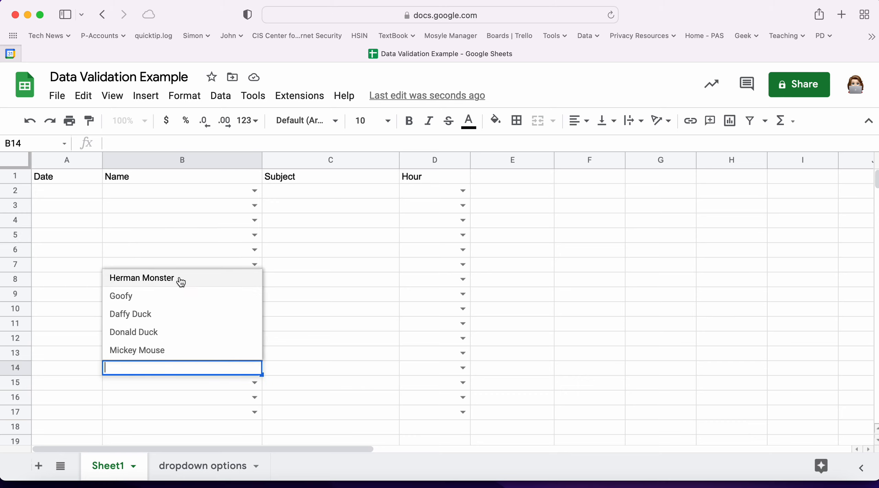
{"action": "left_click", "coordinate": [367, 373]}
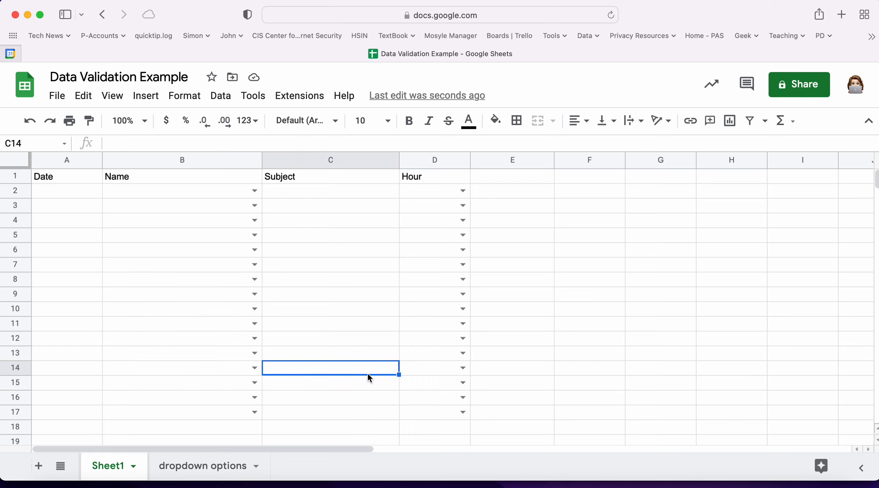
- Widen column A of the dropdown options sheet to fit the longest name, and return to Sheet1
{"action": "left_click", "coordinate": [198, 473]}
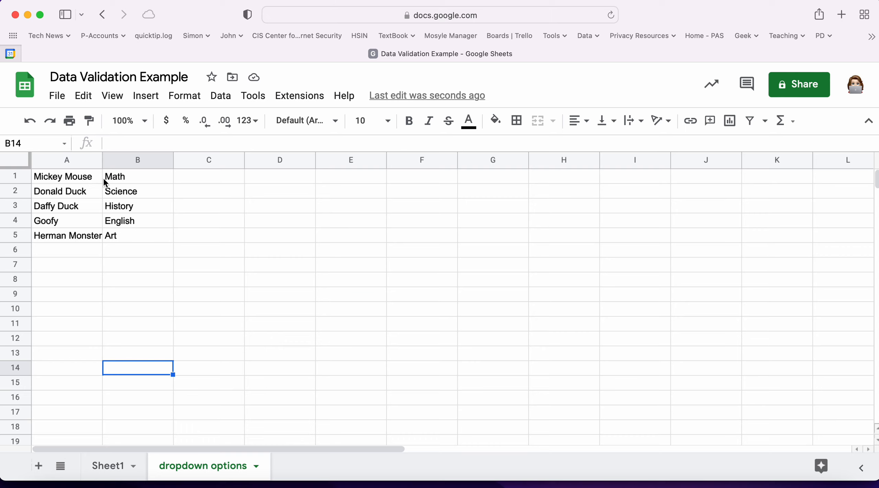
{"action": "left_click_drag", "start_coordinate": [102, 159], "coordinate": [130, 159]}
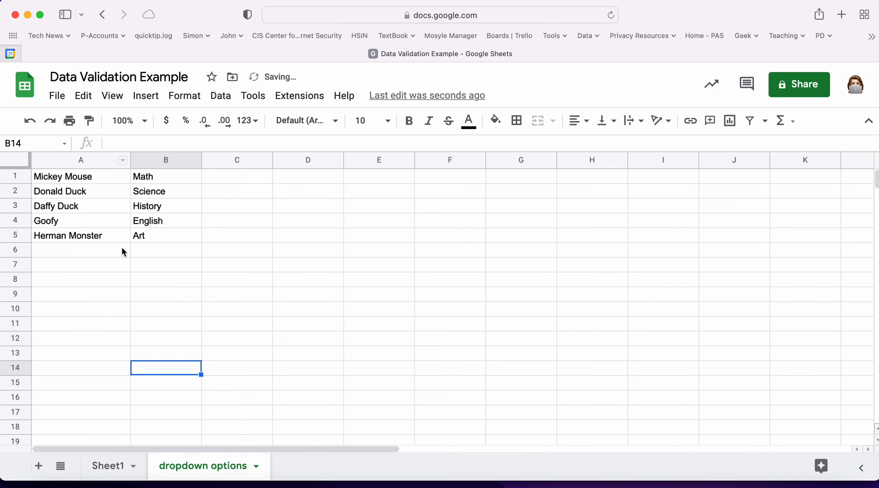
{"action": "left_click", "coordinate": [113, 467]}
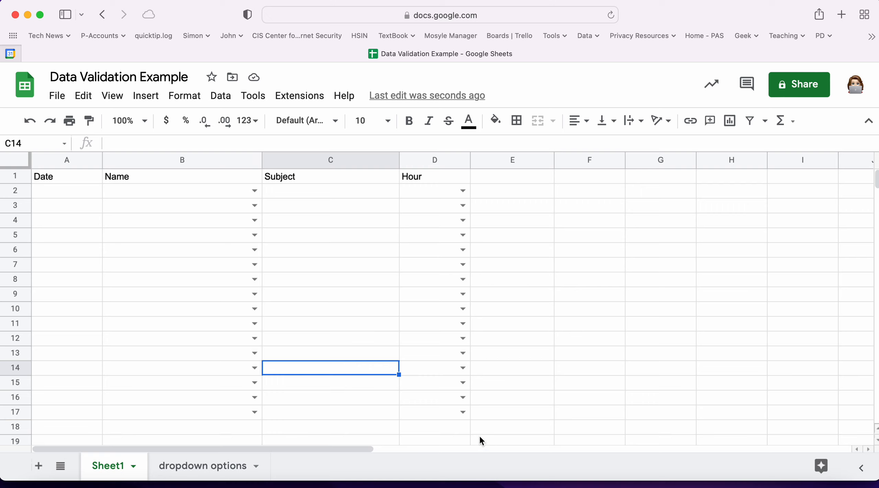
- Add data validation to cell C2 with a list from the range 'dropdown options'!B:B, save it, and return to Sheet1
{"action": "left_click", "coordinate": [374, 192]}
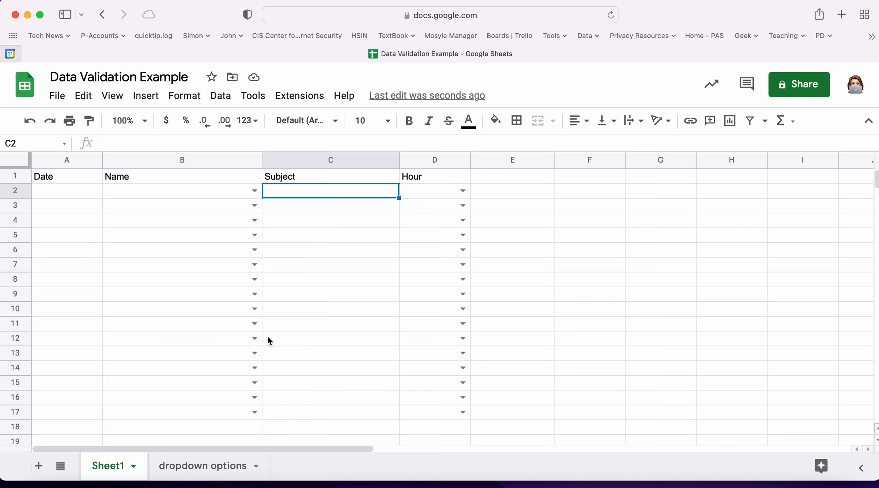
{"action": "left_click", "coordinate": [220, 100]}
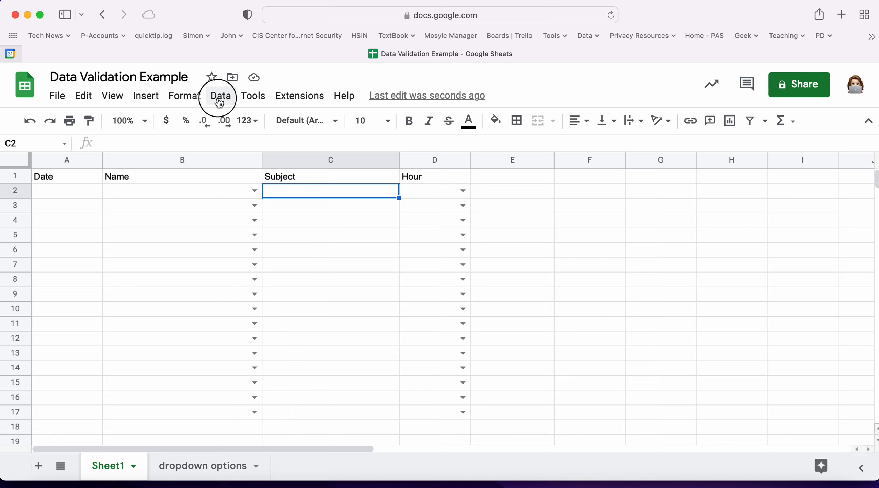
{"action": "left_click", "coordinate": [259, 359]}
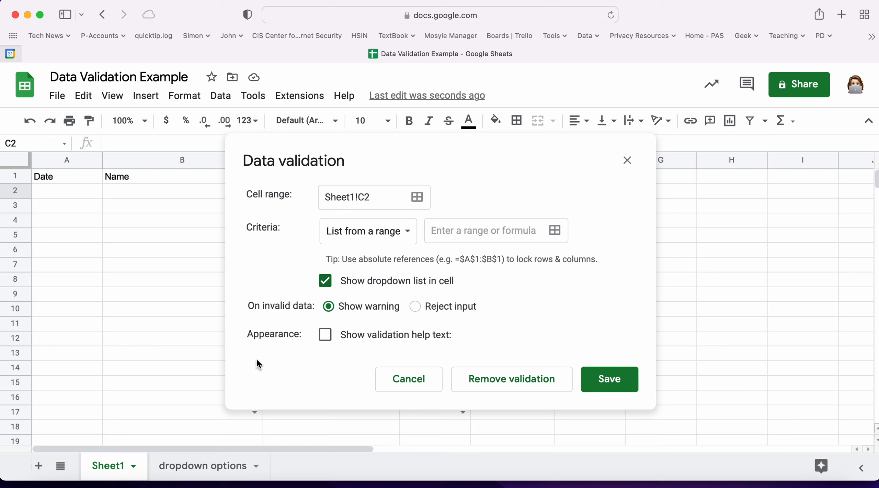
{"action": "left_click", "coordinate": [557, 232]}
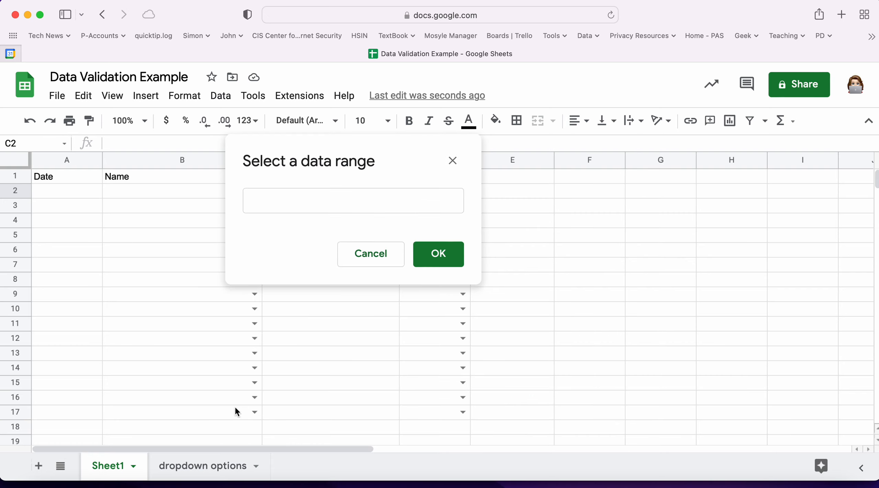
{"action": "left_click", "coordinate": [200, 467]}
{"action": "left_click", "coordinate": [163, 160]}
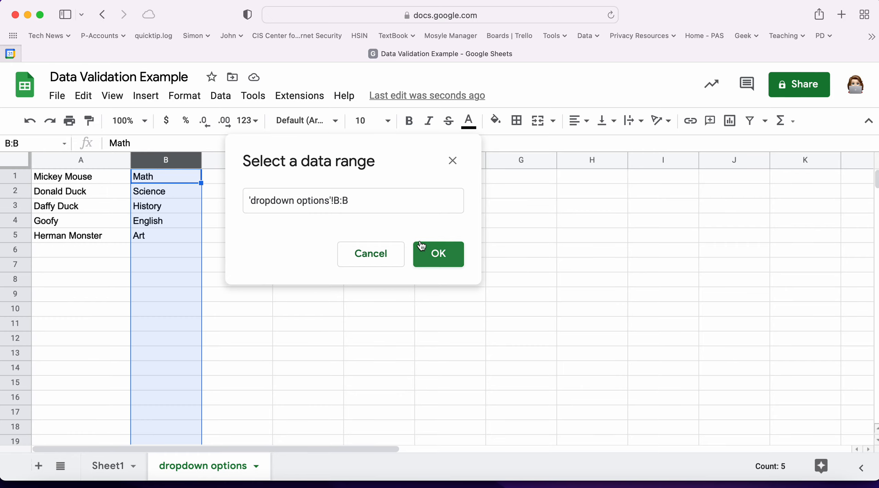
{"action": "left_click", "coordinate": [435, 253]}
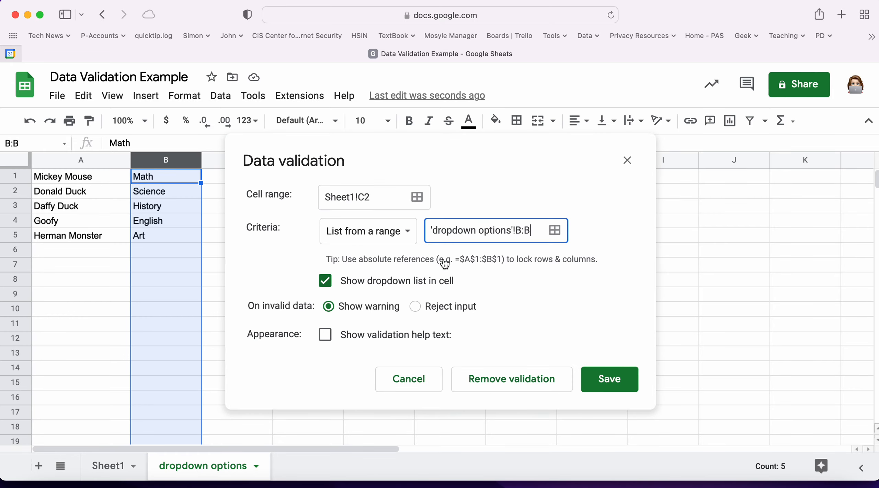
{"action": "left_click", "coordinate": [611, 390]}
{"action": "left_click", "coordinate": [110, 466]}
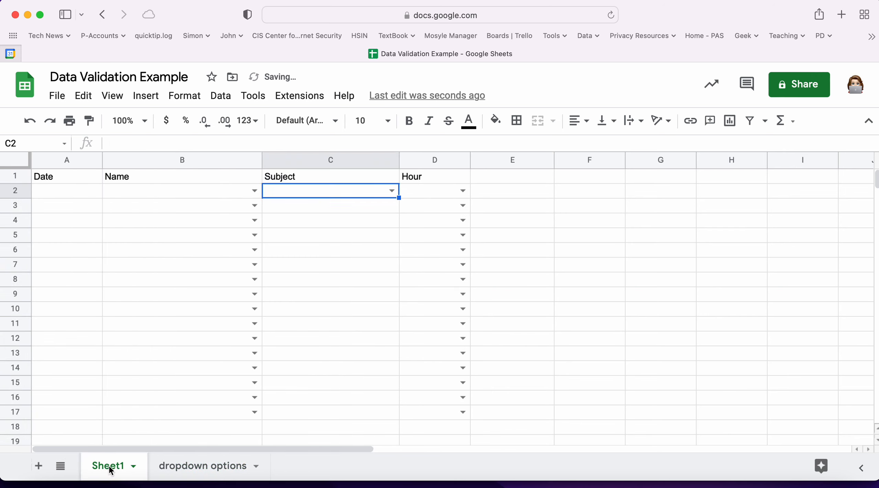
- Check the choices in the C2 Subject dropdown
{"action": "left_click", "coordinate": [391, 190]}
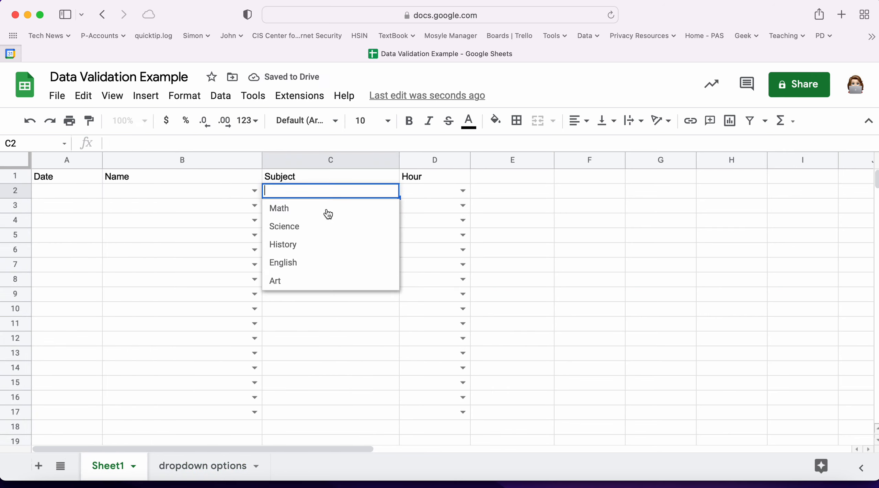
{"action": "left_click", "coordinate": [435, 264]}
- Copy the dropdown from C2 down the Subject column through C17
{"action": "left_click", "coordinate": [375, 181]}
{"action": "left_click", "coordinate": [372, 189]}
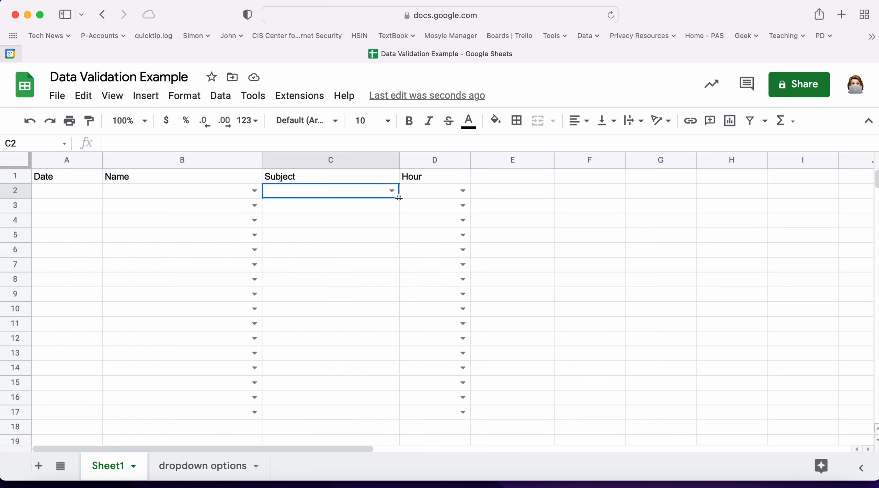
{"action": "left_click_drag", "start_coordinate": [399, 198], "coordinate": [393, 412]}
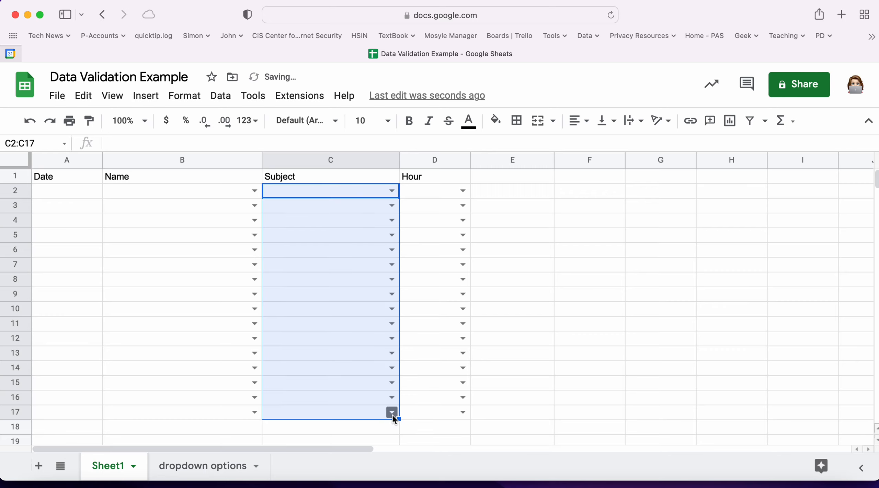
{"action": "left_click", "coordinate": [614, 286]}
- Add data validation to cell A2 with the Date criterion "is valid date", showing a warning on invalid data, and save it
{"action": "left_click", "coordinate": [71, 193]}
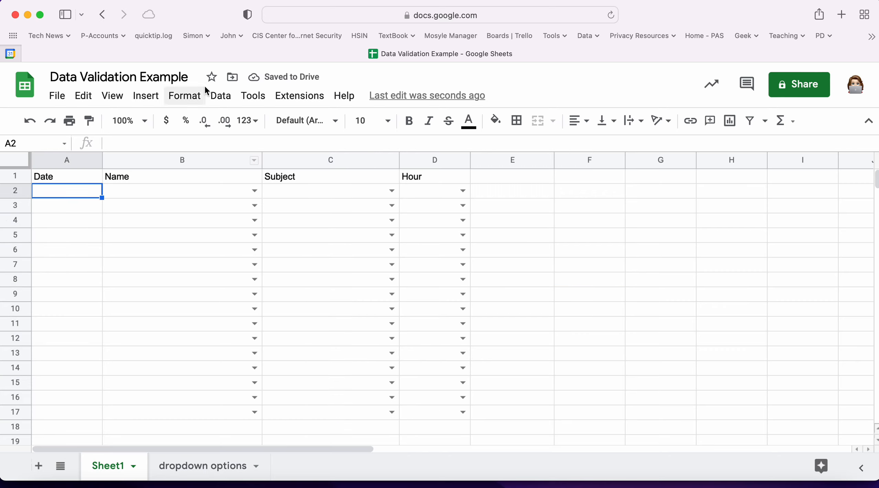
{"action": "left_click", "coordinate": [222, 98]}
{"action": "left_click", "coordinate": [261, 359]}
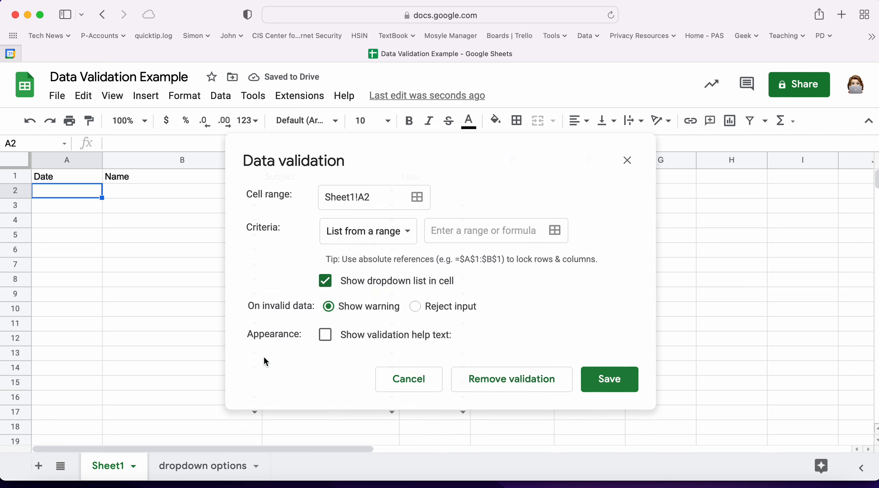
{"action": "left_click", "coordinate": [379, 231]}
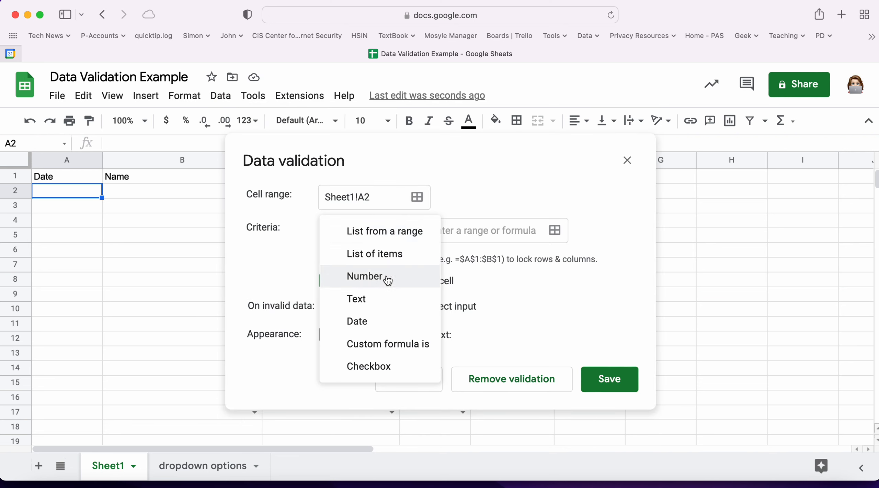
{"action": "left_click", "coordinate": [373, 323]}
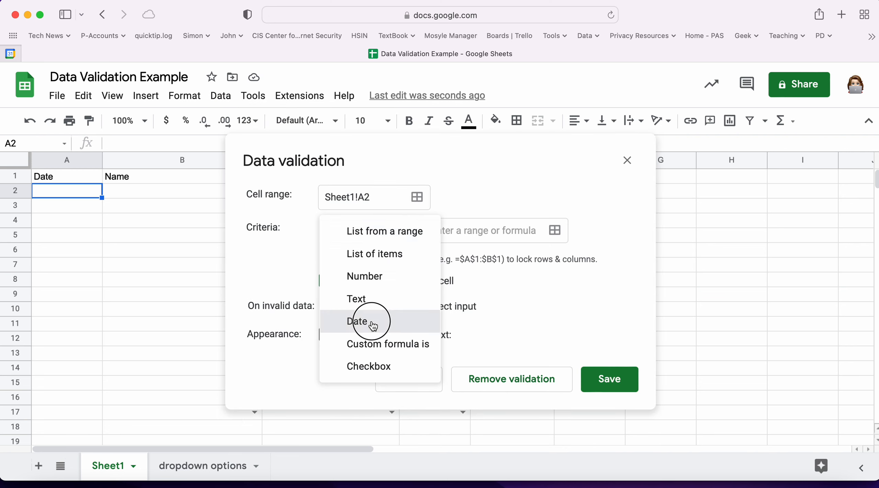
{"action": "left_click", "coordinate": [438, 237]}
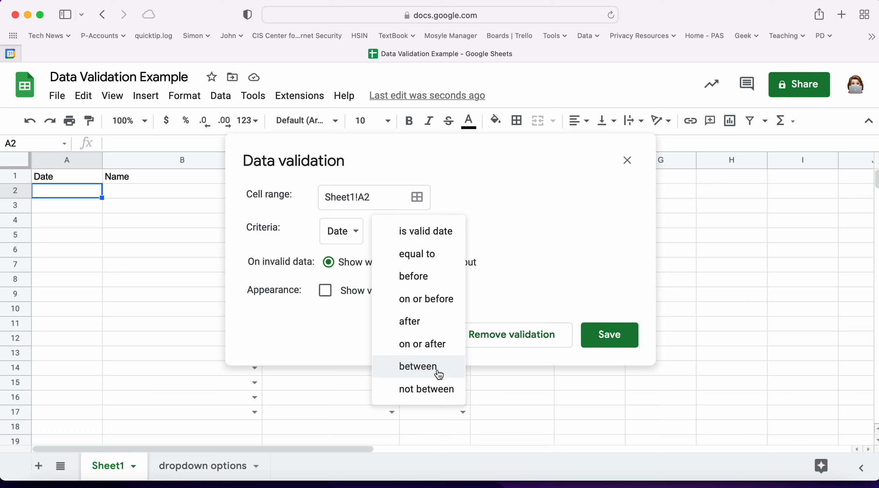
{"action": "left_click", "coordinate": [420, 237]}
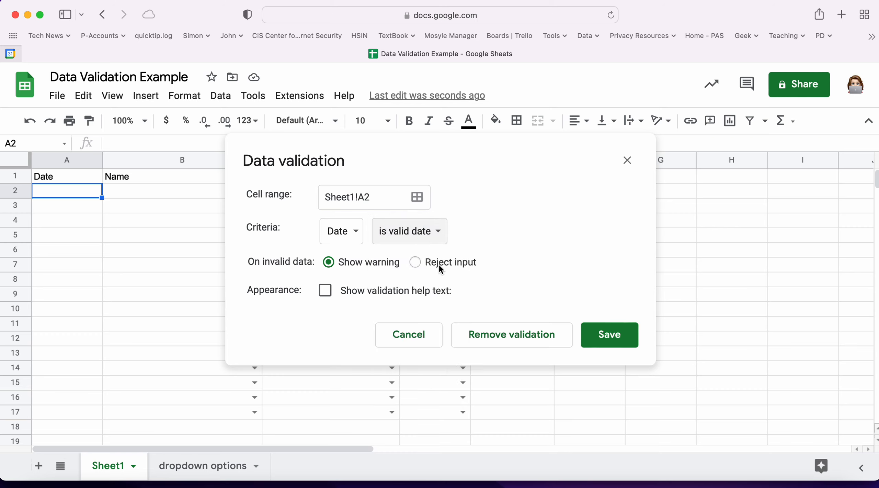
{"action": "left_click", "coordinate": [609, 336]}
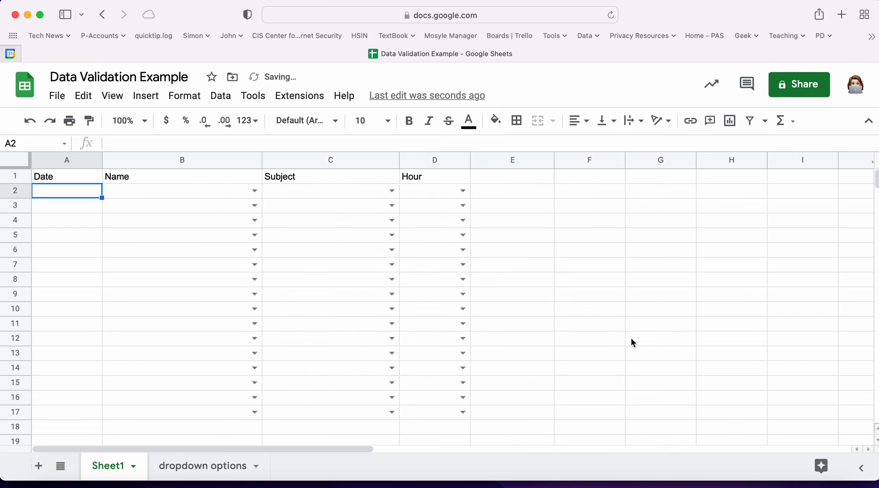
{"action": "left_click", "coordinate": [633, 342]}
- Test the calendar picker in A2 by choosing April 15, 2022, and clear the cell
{"action": "left_click", "coordinate": [80, 192]}
{"action": "double_click", "coordinate": [80, 192]}
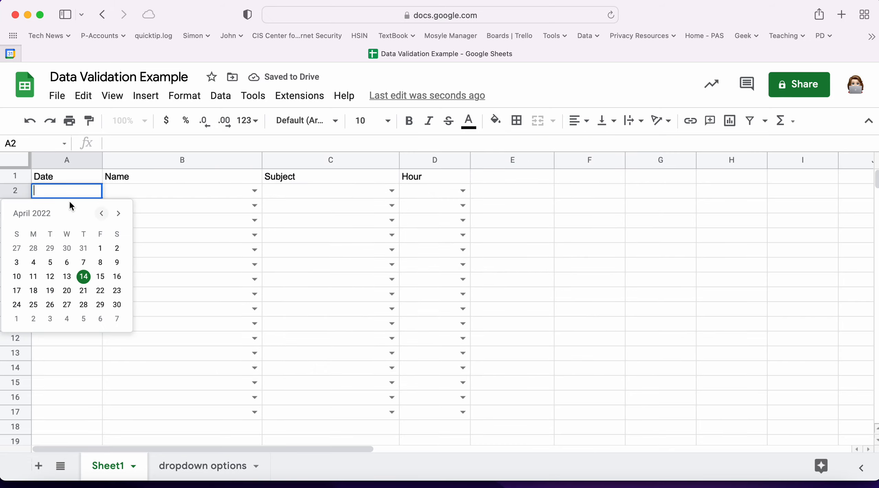
{"action": "left_click", "coordinate": [100, 277]}
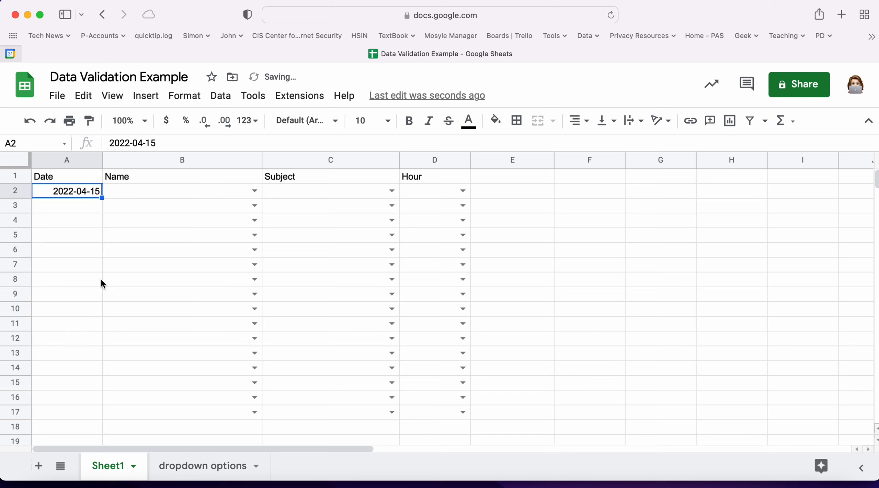
{"action": "key", "text": "BackSpace"}
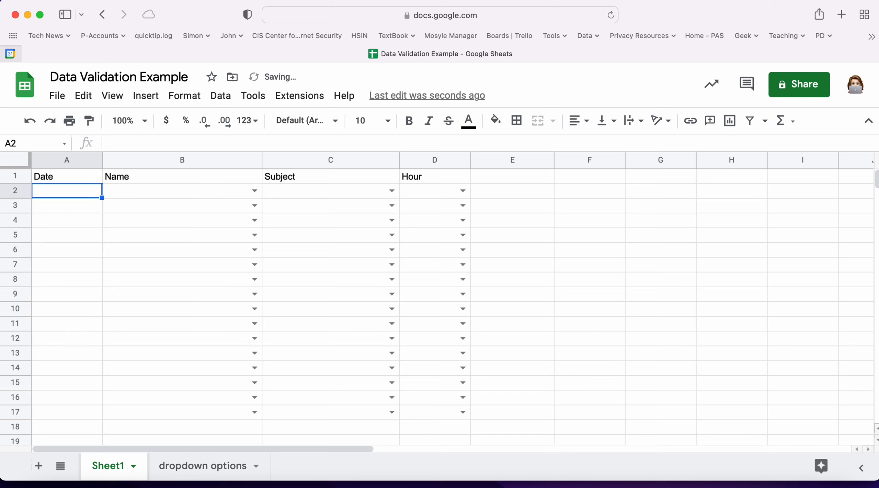
{"action": "left_click", "coordinate": [503, 221]}
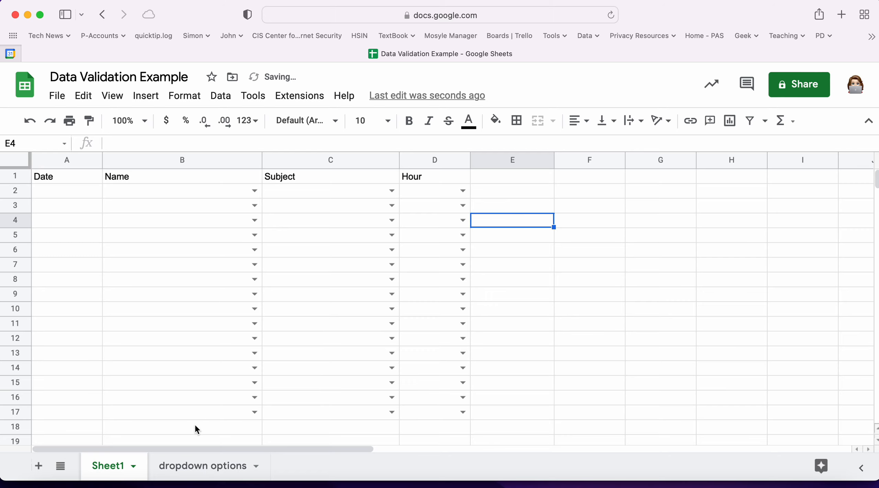
- Review the source lists on the dropdown options sheet, and return to Sheet1
{"action": "left_click", "coordinate": [195, 474]}
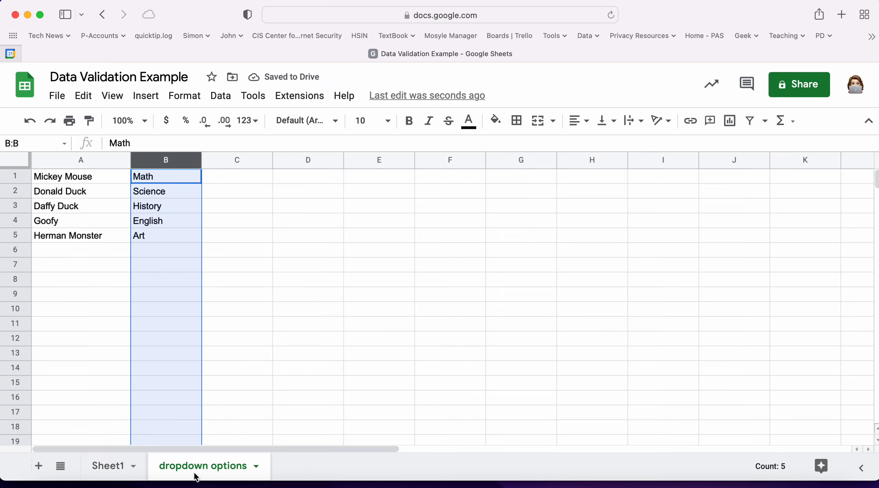
{"action": "left_click", "coordinate": [109, 465]}
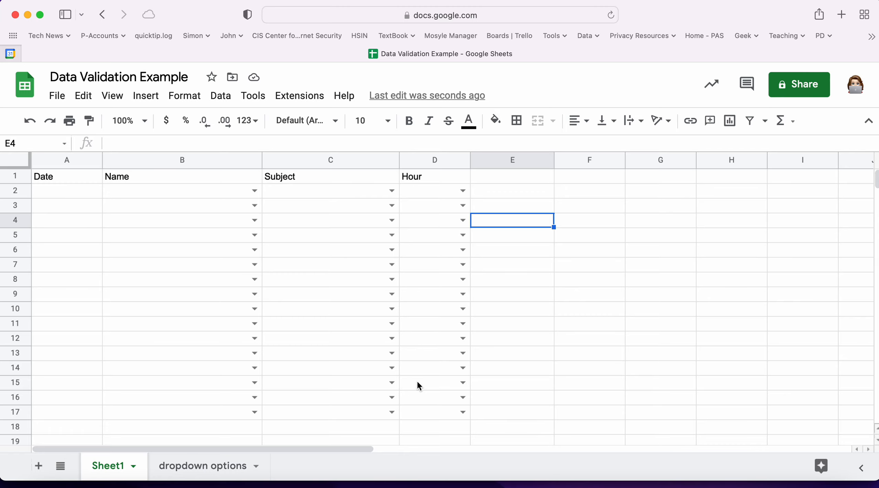
- Switch to the HHI Bid [blank] spreadsheet and examine the home inspection estimate form's layout, dropdown and checkboxes
{"action": "key", "text": "ctrl+Right"}
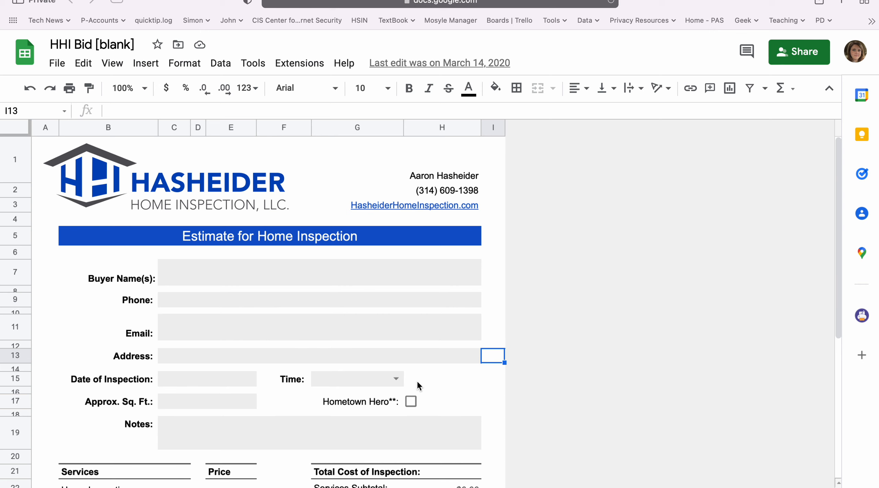
{"action": "scroll", "coordinate": [417, 381], "scroll_direction": "down", "scroll_amount": 2}
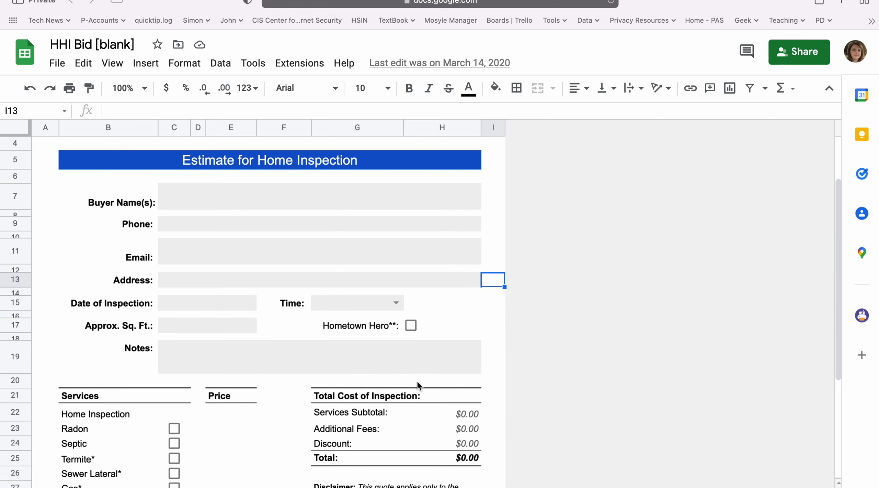
{"action": "scroll", "coordinate": [417, 380], "scroll_direction": "down", "scroll_amount": 2}
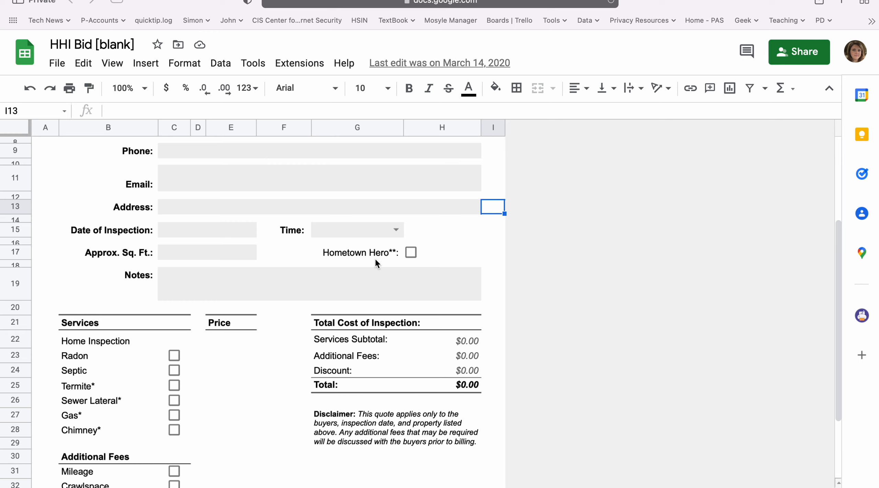
{"action": "scroll", "coordinate": [375, 263], "scroll_direction": "down", "scroll_amount": 3}
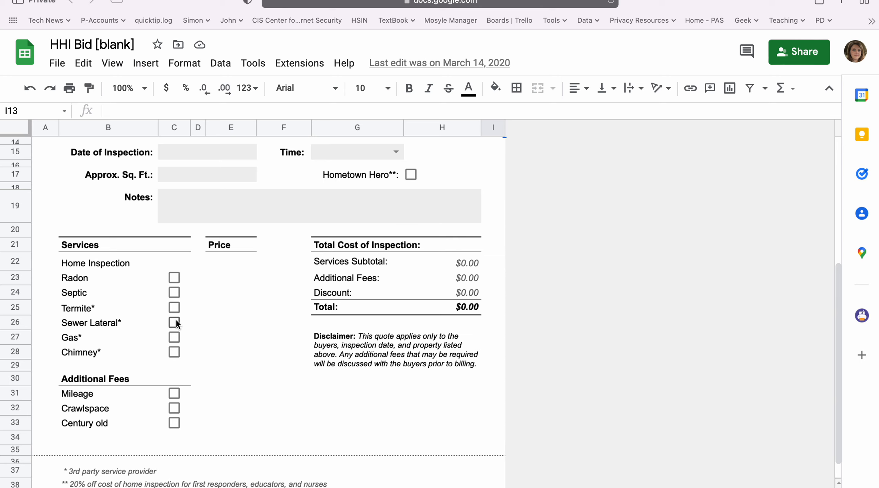
{"action": "scroll", "coordinate": [176, 318], "scroll_direction": "up", "scroll_amount": 6}
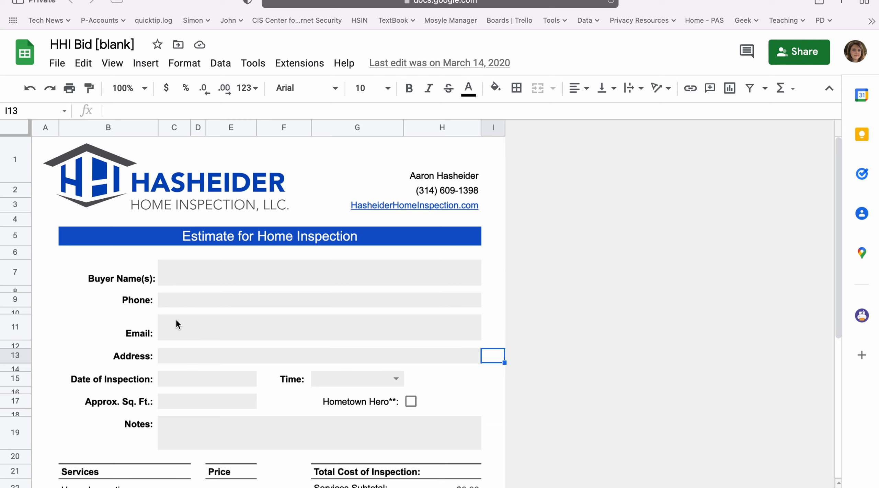
{"action": "scroll", "coordinate": [176, 318], "scroll_direction": "down", "scroll_amount": 2}
{"action": "scroll", "coordinate": [176, 318], "scroll_direction": "down", "scroll_amount": 4}
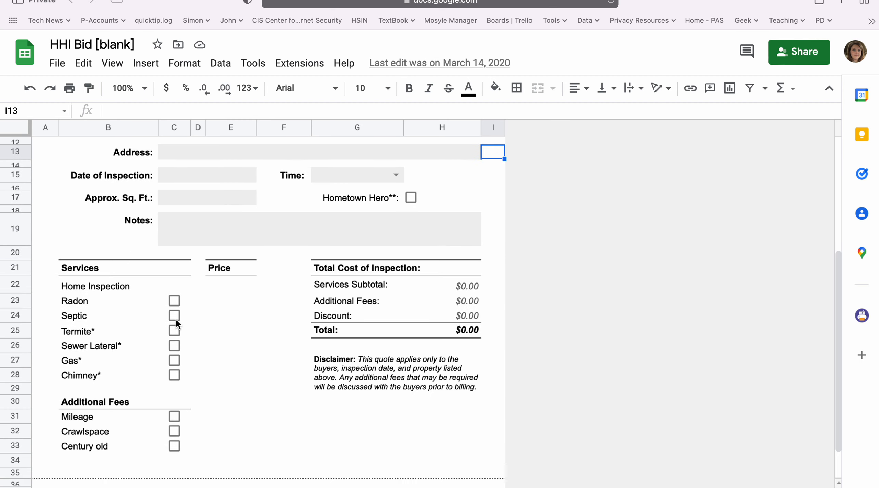
{"action": "scroll", "coordinate": [176, 319], "scroll_direction": "up", "scroll_amount": 3}
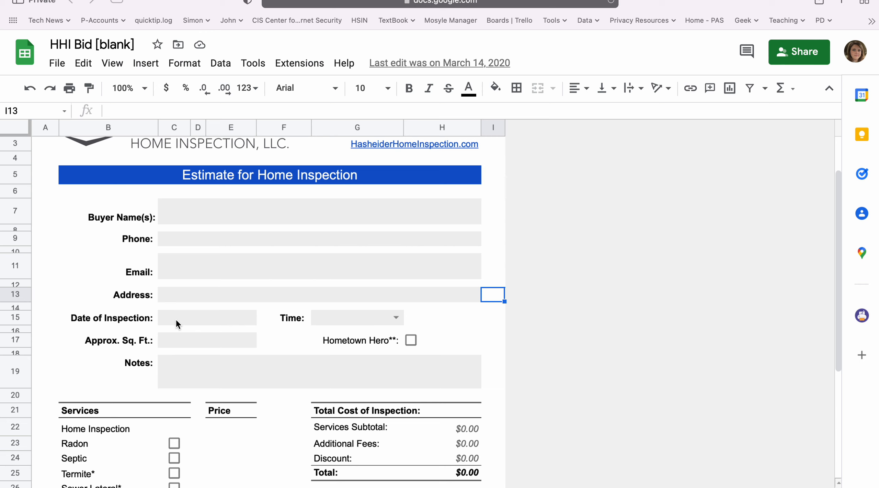
{"action": "scroll", "coordinate": [176, 317], "scroll_direction": "down", "scroll_amount": 3}
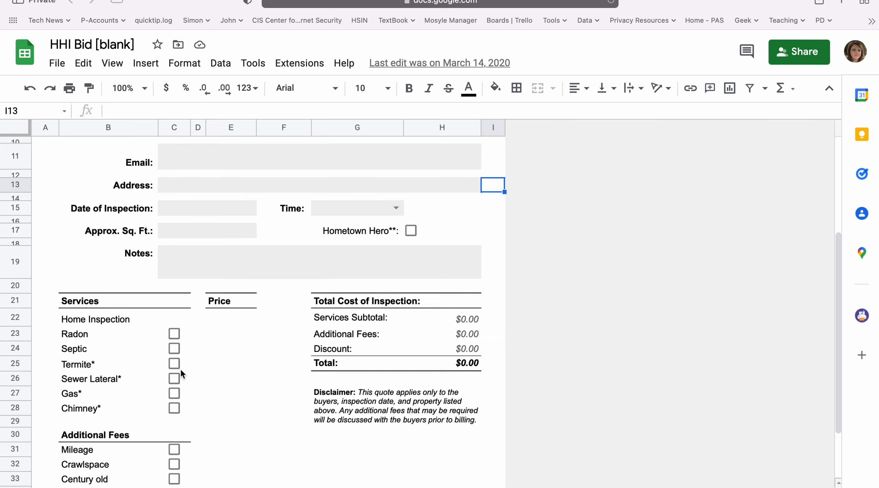
- Inspect the Total and Discount amount cells in the cost summary of the estimate form
{"action": "left_click", "coordinate": [473, 366]}
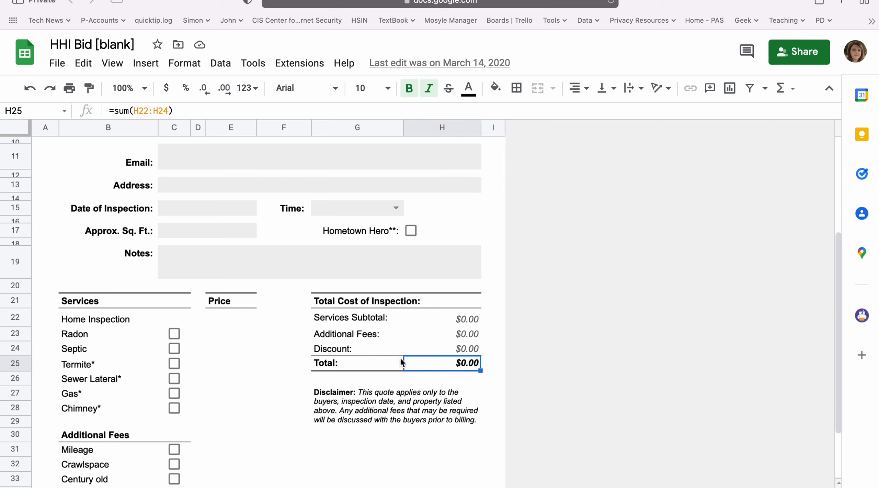
{"action": "left_click", "coordinate": [458, 347]}
{"action": "left_click", "coordinate": [492, 198]}
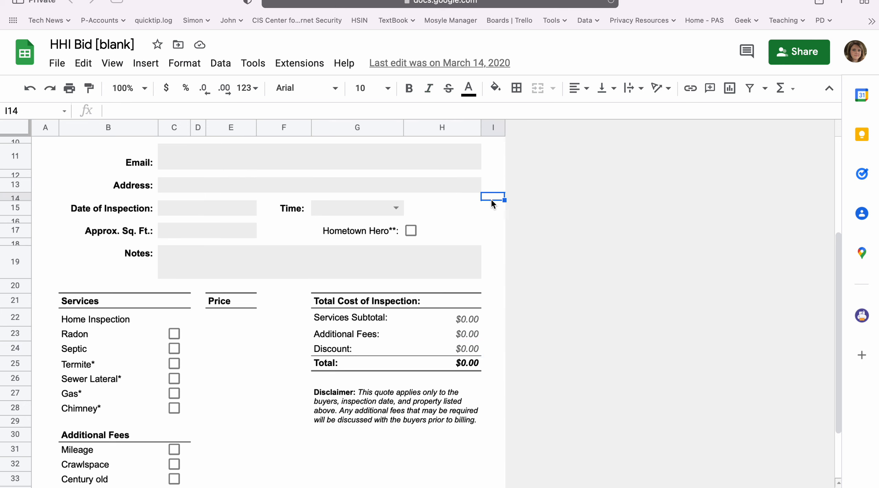
{"action": "scroll", "coordinate": [491, 200], "scroll_direction": "up", "scroll_amount": 5}
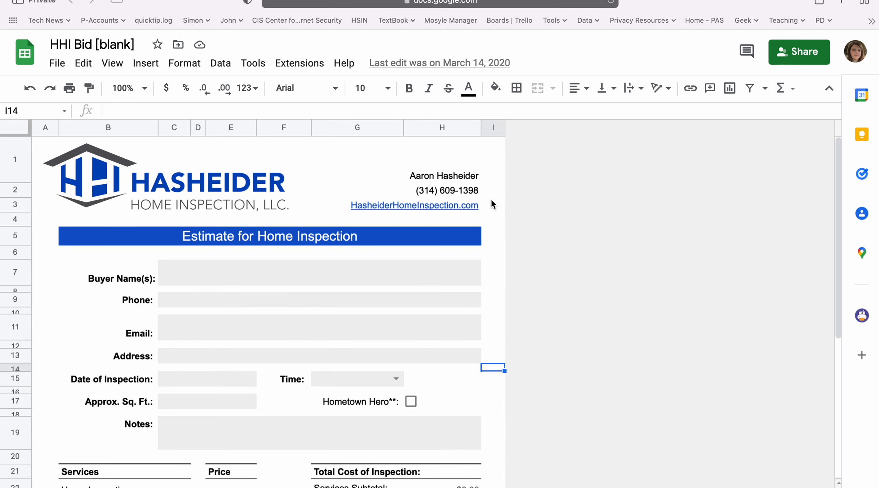
- Examine the merge cells options for the Buyer Name(s) field, and inspect the merged Buyer Name(s) and Phone fields
{"action": "left_click", "coordinate": [193, 282]}
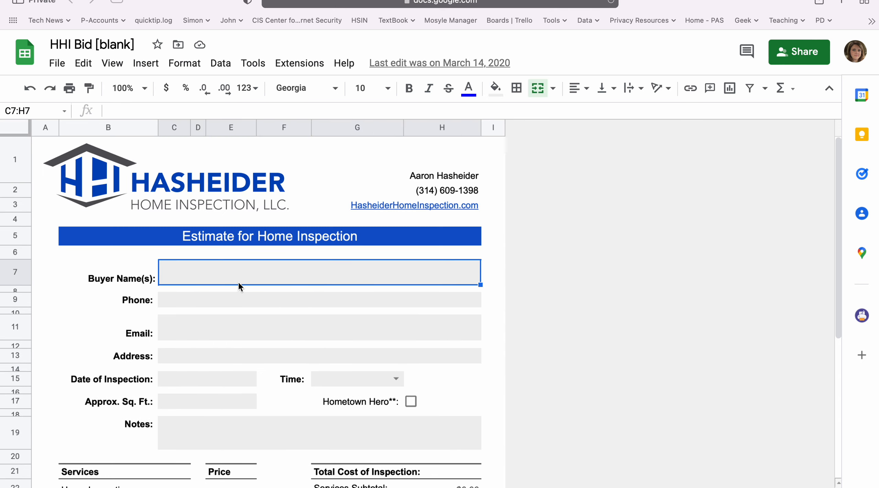
{"action": "left_click", "coordinate": [185, 69]}
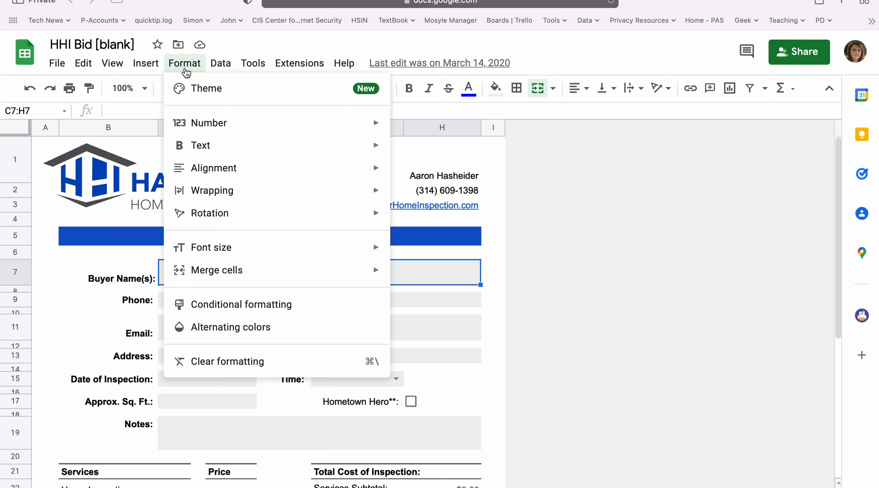
{"action": "mouse_move", "coordinate": [235, 272]}
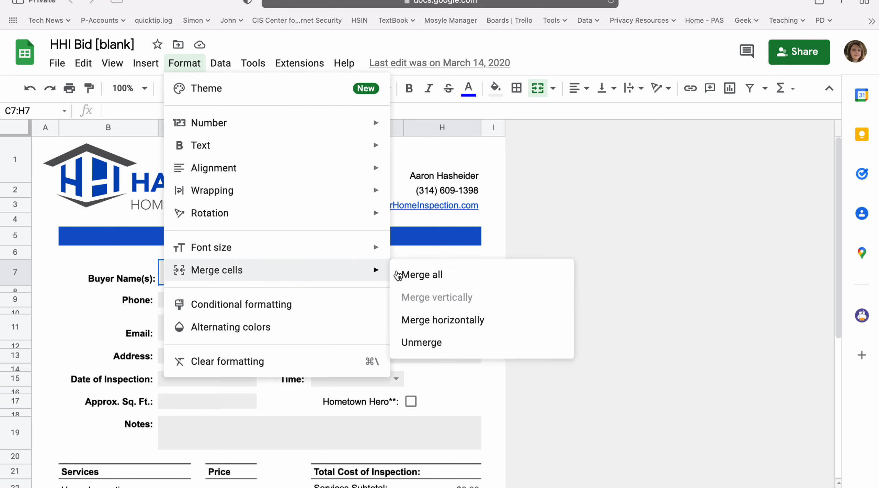
{"action": "left_click", "coordinate": [614, 358]}
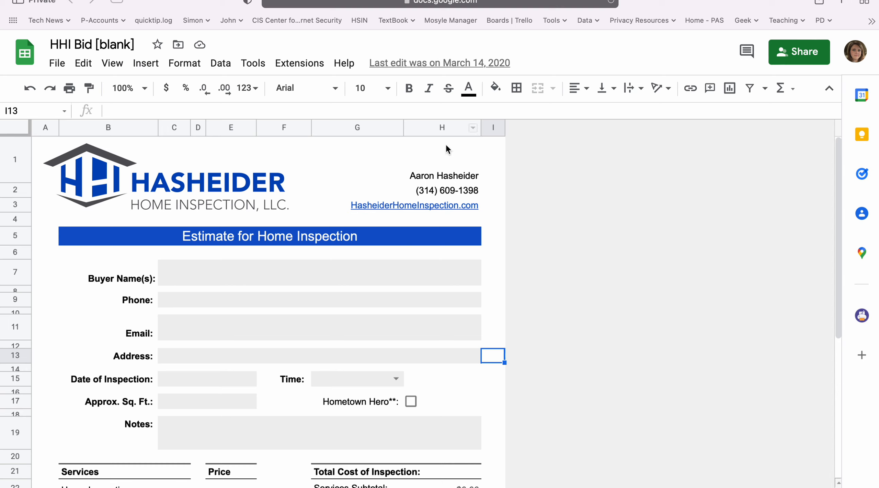
{"action": "left_click", "coordinate": [230, 270]}
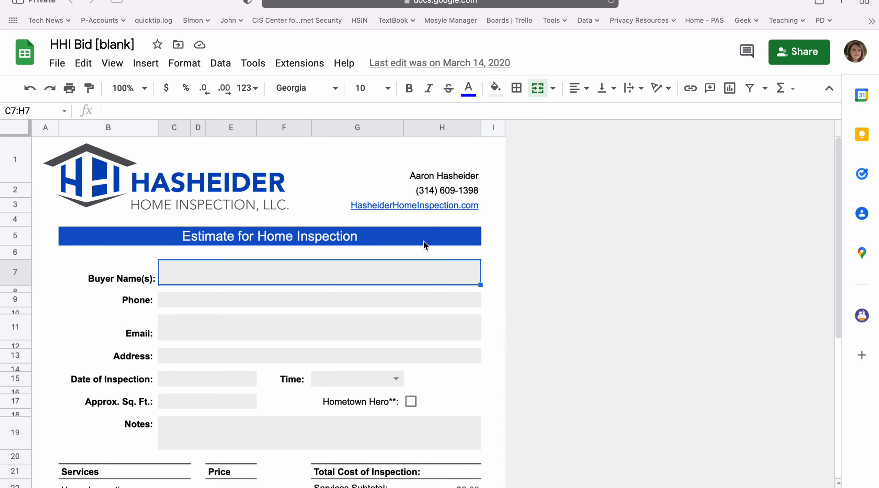
{"action": "left_click", "coordinate": [445, 299]}
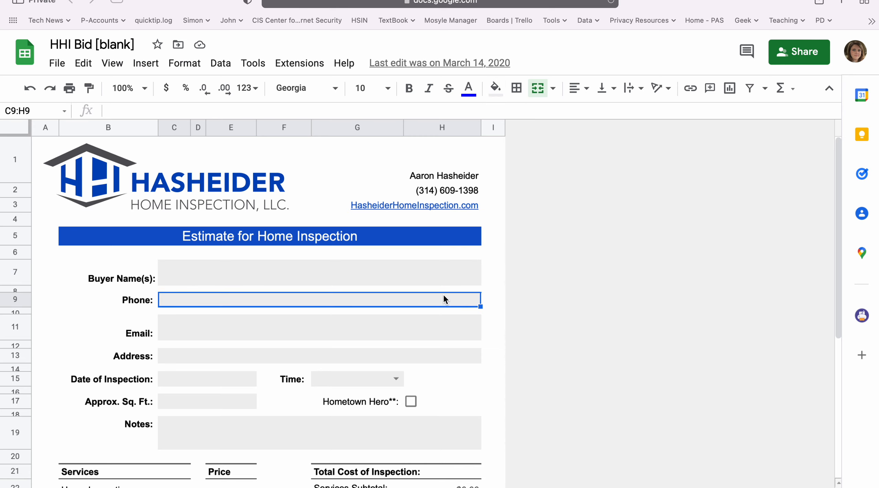
- Show the gridlines on the estimate form and look over the underlying cell layout
{"action": "left_click", "coordinate": [112, 63]}
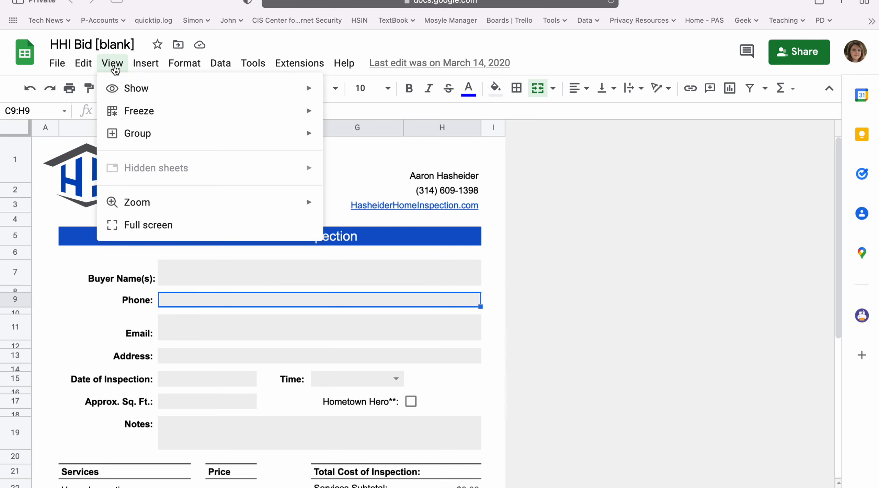
{"action": "mouse_move", "coordinate": [237, 94]}
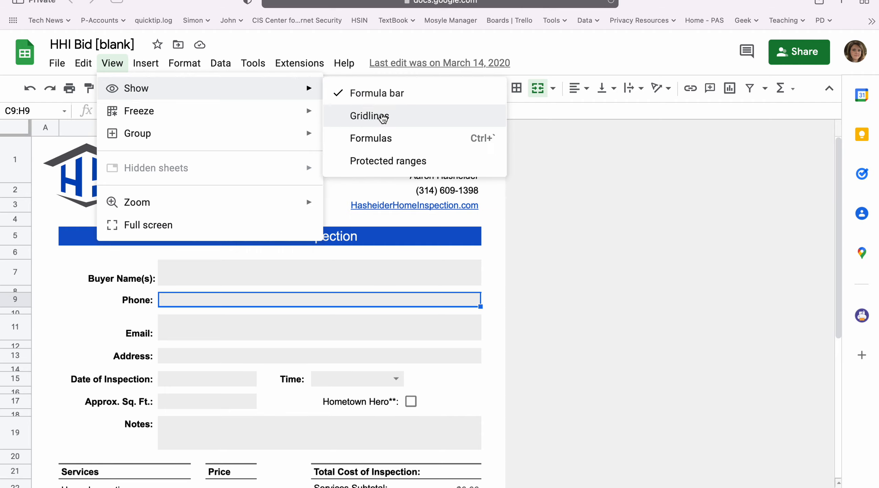
{"action": "left_click", "coordinate": [383, 117]}
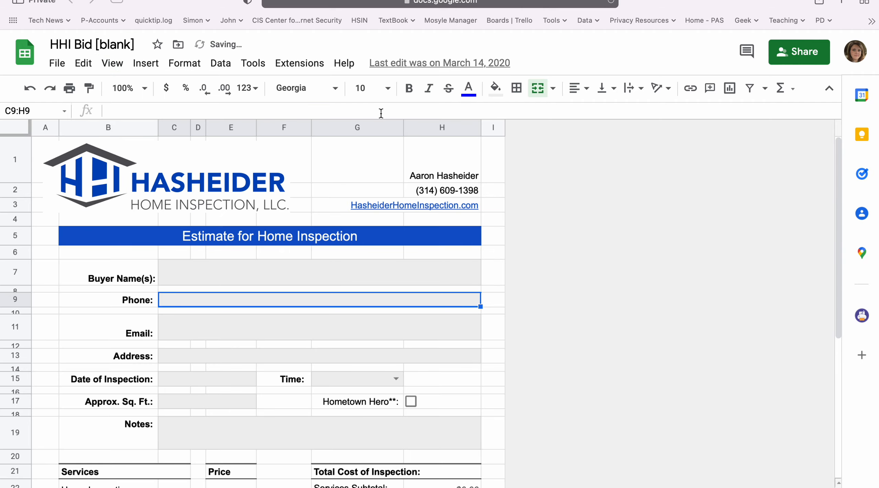
{"action": "scroll", "coordinate": [274, 286], "scroll_direction": "down", "scroll_amount": 5}
{"action": "scroll", "coordinate": [275, 286], "scroll_direction": "up", "scroll_amount": 5}
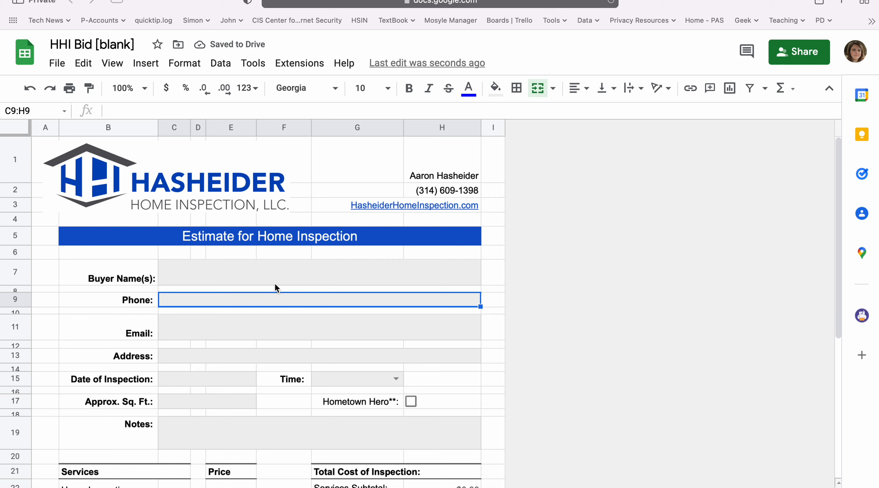
- Hide the gridlines on the estimate form again
{"action": "left_click", "coordinate": [112, 62]}
{"action": "mouse_move", "coordinate": [138, 94]}
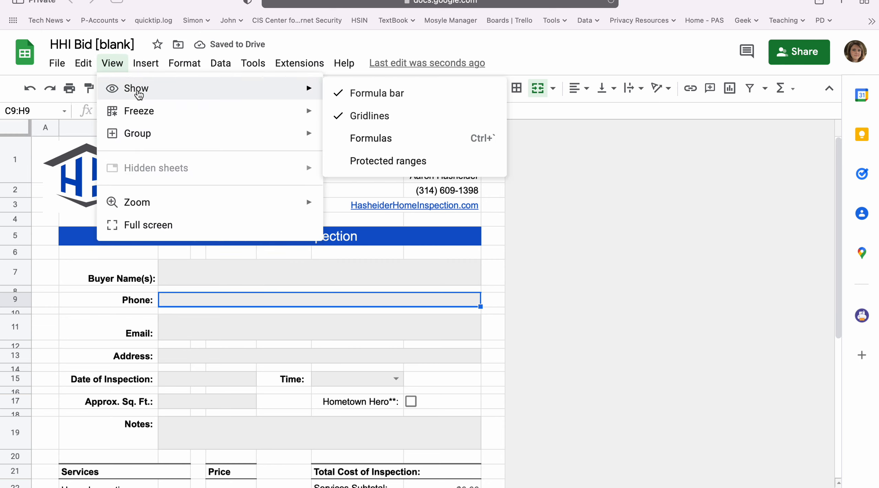
{"action": "left_click", "coordinate": [392, 115]}
{"action": "left_click", "coordinate": [493, 252]}
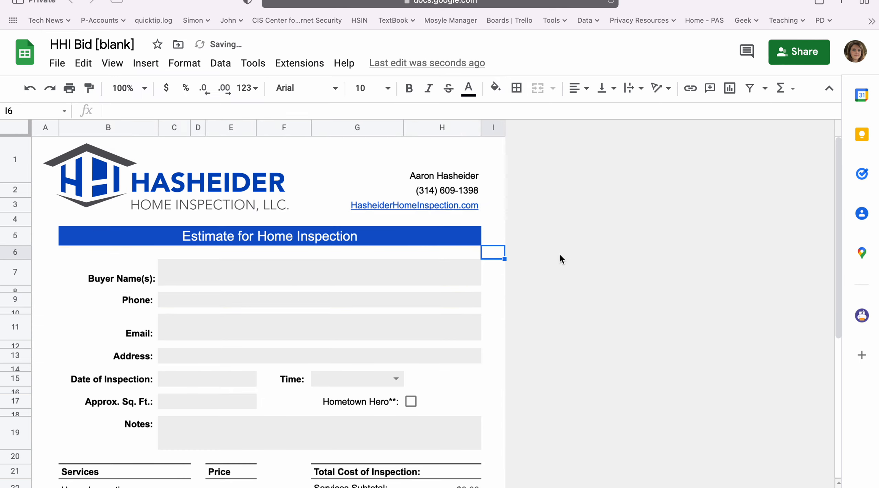
- View the choices in the Time dropdown in G15 without selecting one
{"action": "scroll", "coordinate": [560, 254], "scroll_direction": "down", "scroll_amount": 5}
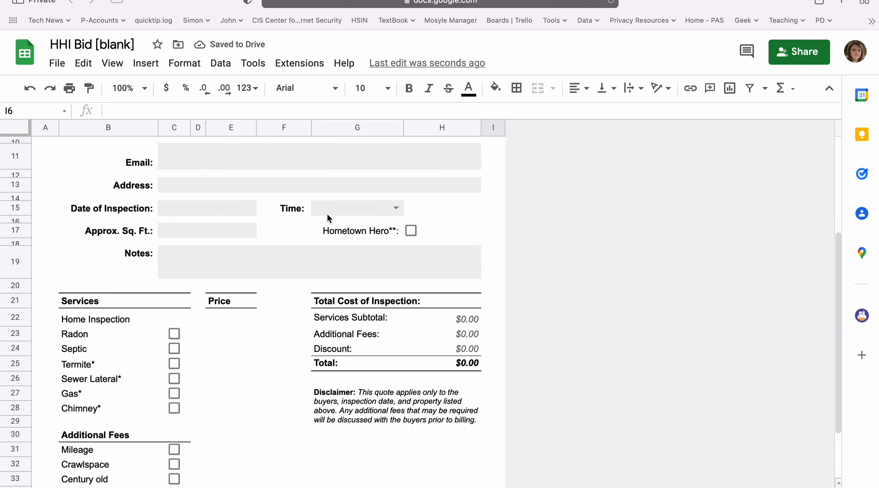
{"action": "left_click", "coordinate": [397, 208]}
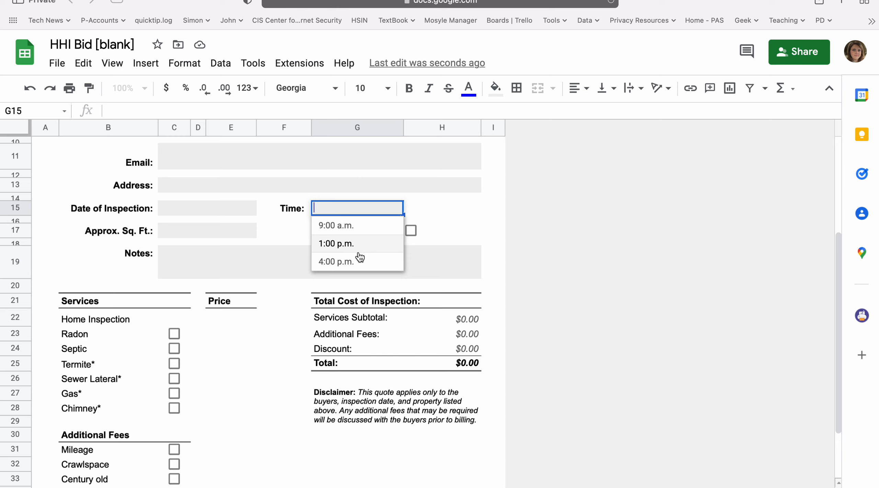
{"action": "left_click", "coordinate": [495, 226]}
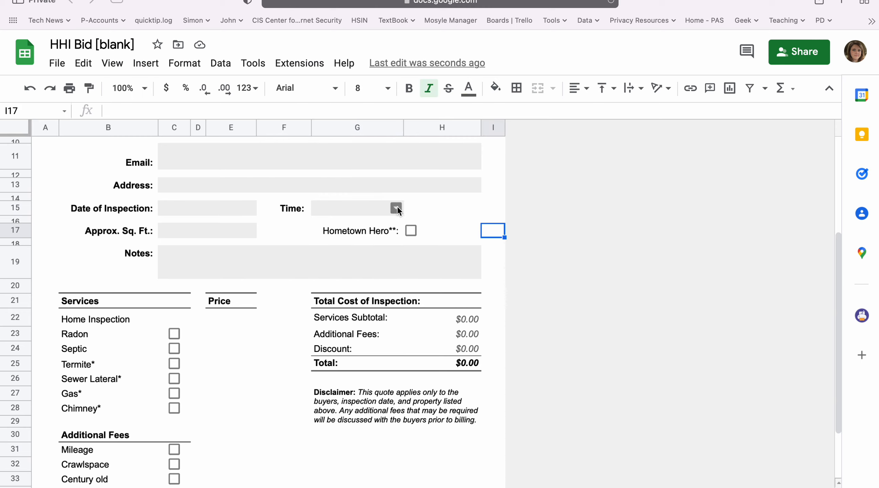
{"action": "left_click", "coordinate": [397, 206]}
{"action": "left_click", "coordinate": [493, 220]}
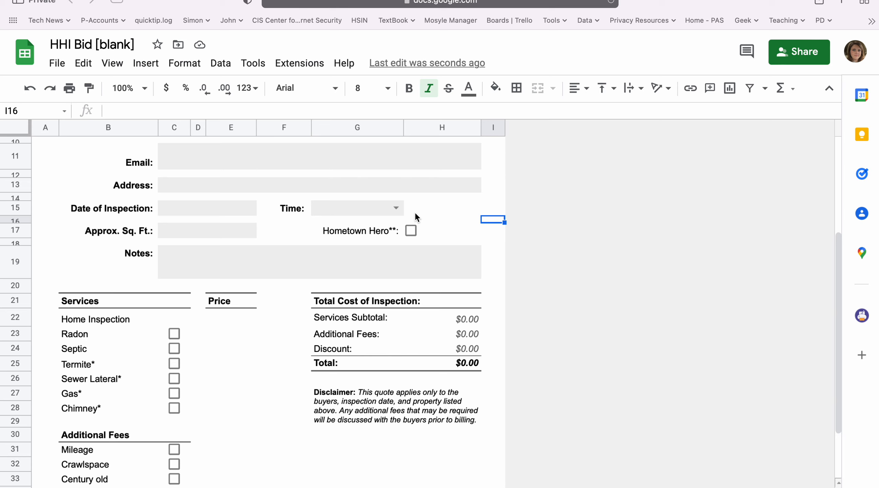
- Test the Hometown Hero checkbox in H17 by ticking it, and leave it cleared
{"action": "left_click", "coordinate": [411, 231]}
{"action": "left_click", "coordinate": [411, 231]}
{"action": "left_click", "coordinate": [412, 230]}
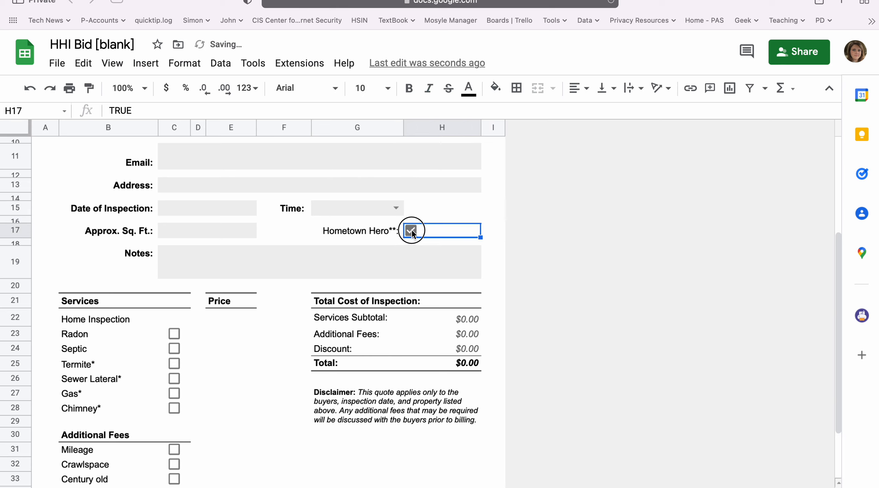
{"action": "left_click", "coordinate": [412, 230]}
- Select the Approx. Sq. Ft. field, and tick the Radon, Septic and Termite checkboxes under Services
{"action": "scroll", "coordinate": [163, 338], "scroll_direction": "down", "scroll_amount": 1}
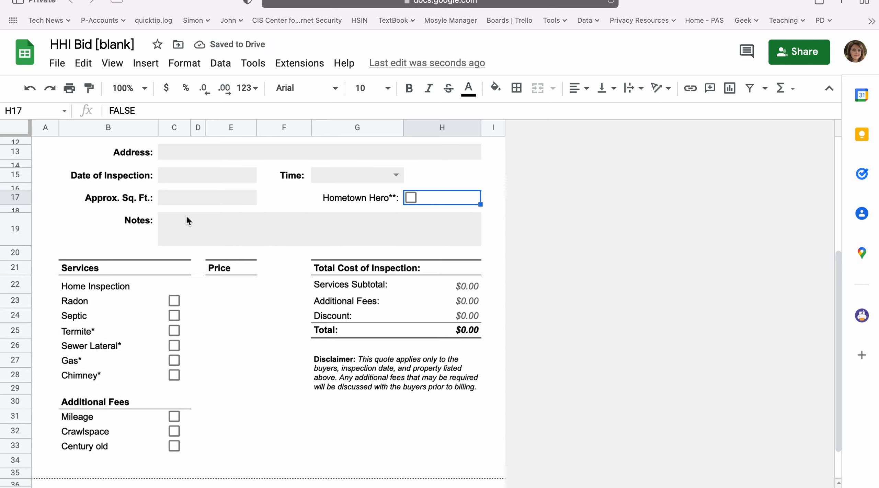
{"action": "left_click", "coordinate": [186, 194]}
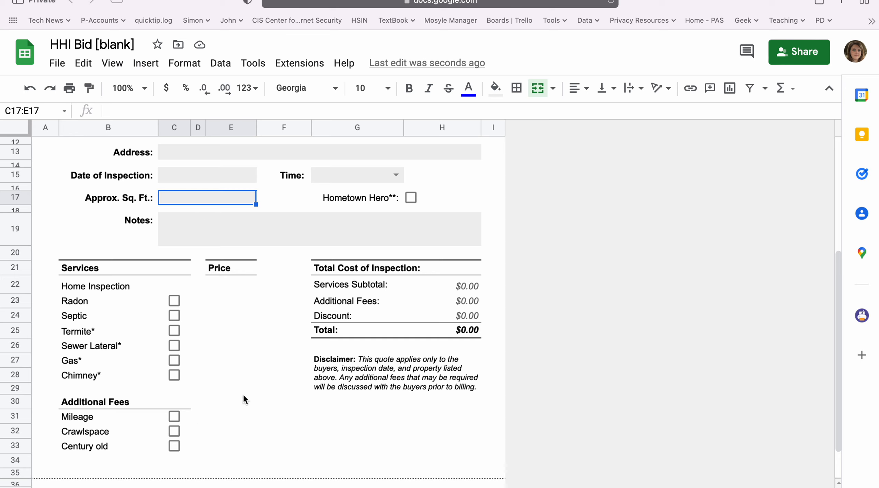
{"action": "left_click", "coordinate": [175, 301]}
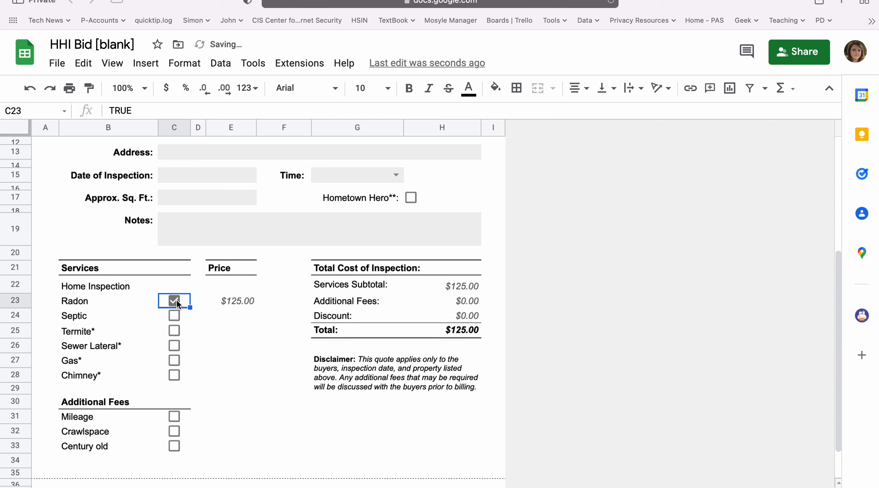
{"action": "left_click", "coordinate": [174, 316]}
{"action": "left_click", "coordinate": [175, 333]}
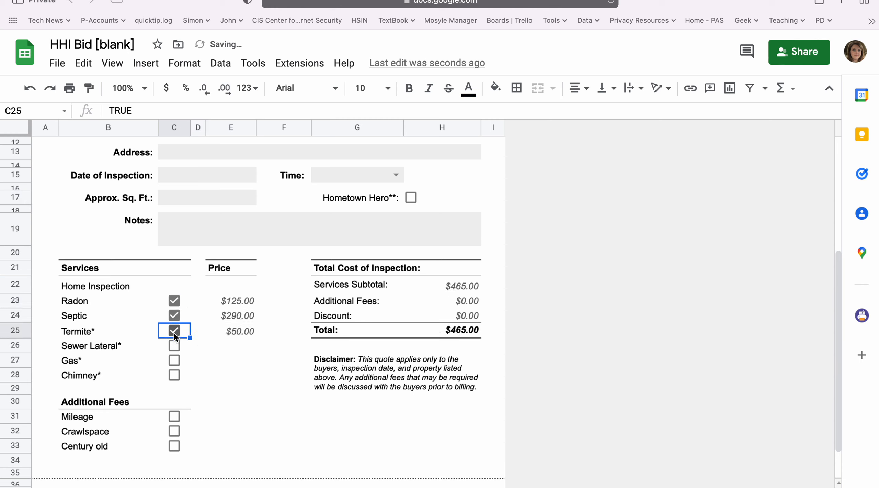
- Clear the Termite, Septic and Radon checkboxes under Services
{"action": "left_click", "coordinate": [174, 331]}
{"action": "left_click", "coordinate": [174, 315]}
{"action": "left_click", "coordinate": [175, 300]}
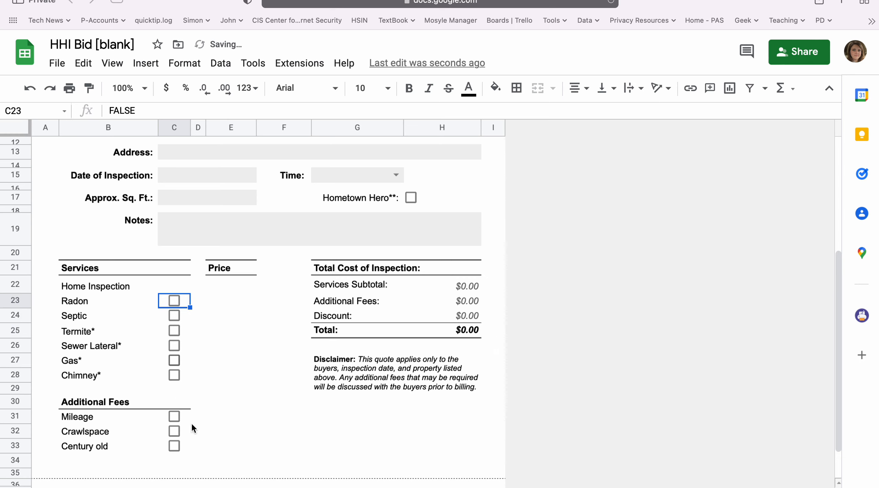
{"action": "left_click", "coordinate": [487, 426]}
- Review the blank estimate form once more and switch back to the Data Validation Example spreadsheet
{"action": "scroll", "coordinate": [487, 427], "scroll_direction": "up", "scroll_amount": 5}
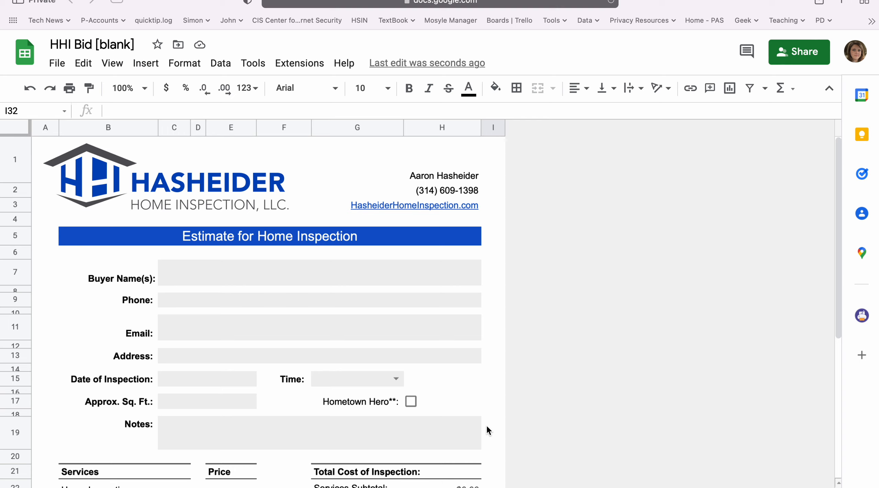
{"action": "scroll", "coordinate": [437, 396], "scroll_direction": "down", "scroll_amount": 5}
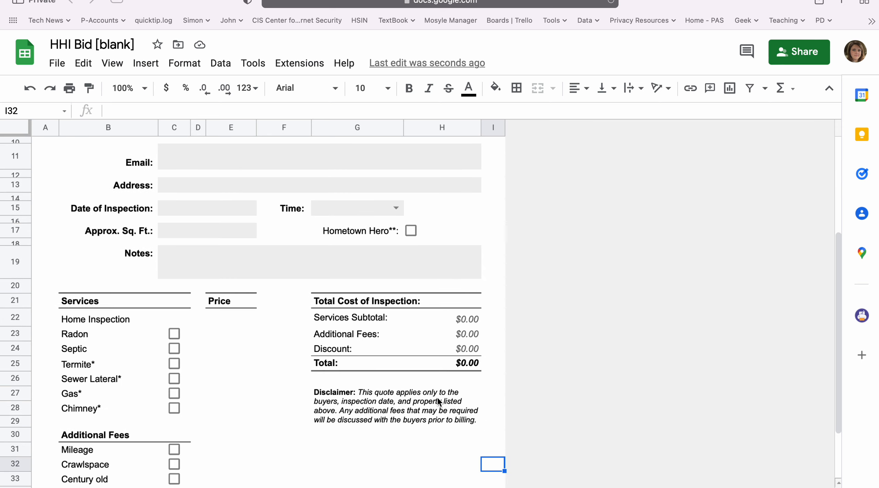
{"action": "scroll", "coordinate": [437, 397], "scroll_direction": "up", "scroll_amount": 3}
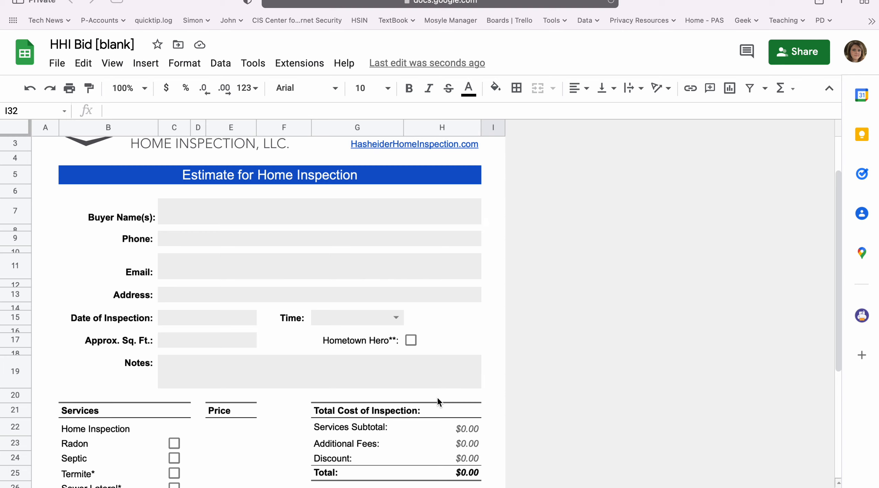
{"action": "scroll", "coordinate": [437, 397], "scroll_direction": "up", "scroll_amount": 2}
{"action": "key", "text": "ctrl+Left"}
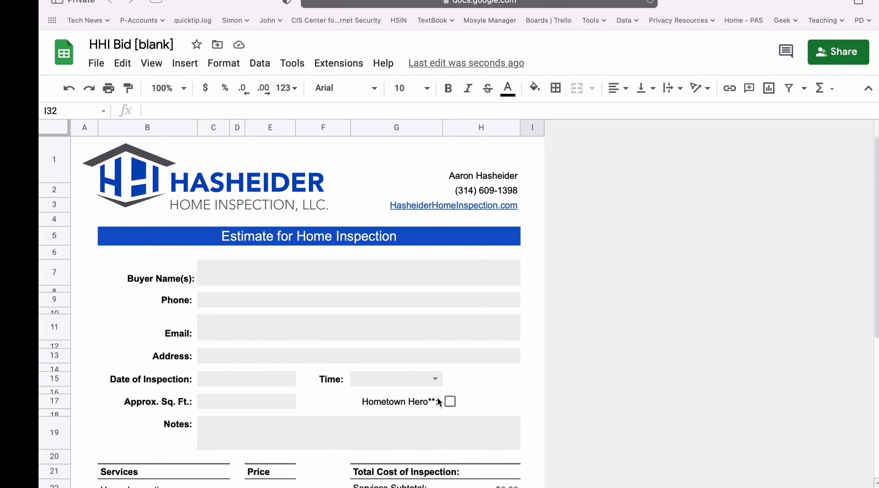